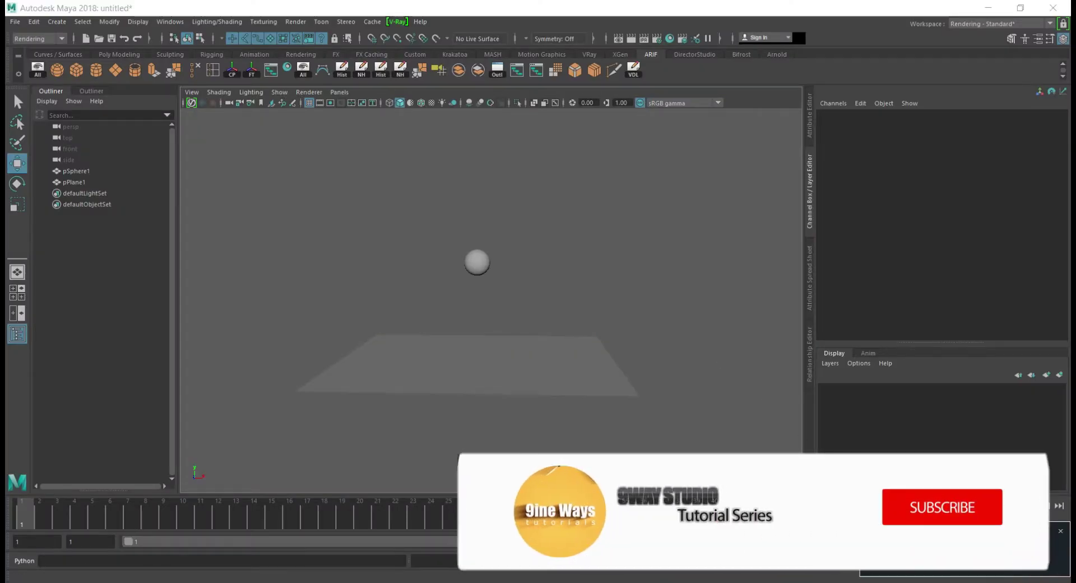
- Select the sphere and frame it in the viewport from a new orbit angle
scroll(446, 196, "up", 3)
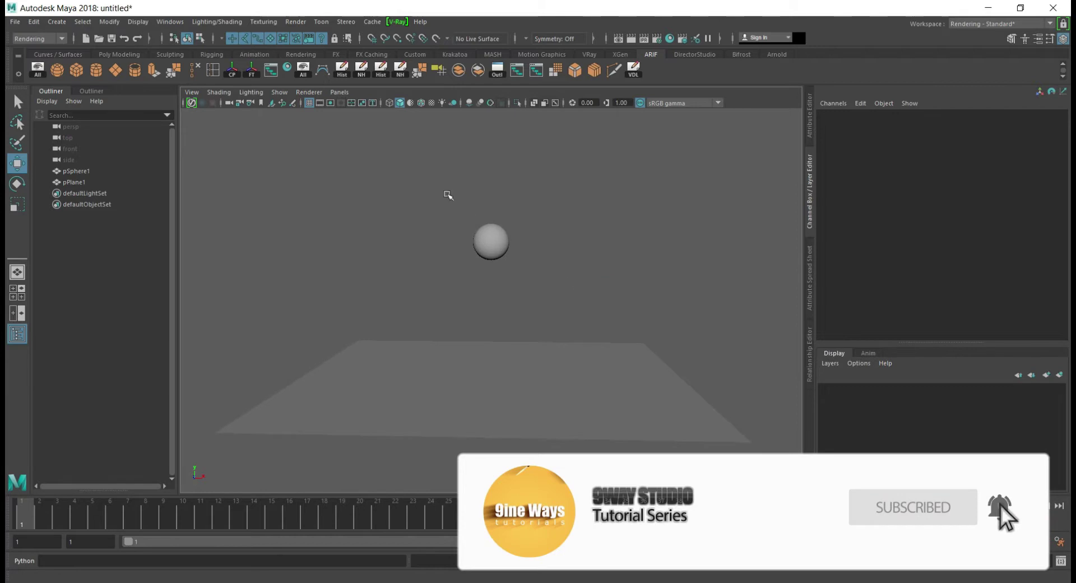
left_click(508, 239)
key("f")
left_click(619, 334)
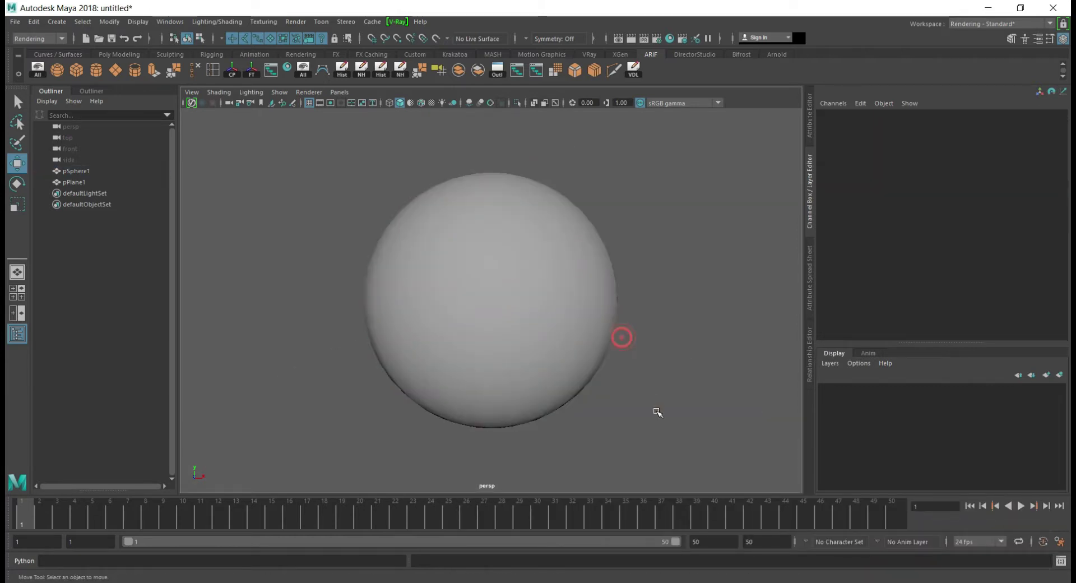
scroll(648, 409, "down", 5)
mouse_move(505, 276)
left_mouse_down("alt")
mouse_move(554, 310)
mouse_move(389, 286)
mouse_move(479, 361)
mouse_move(473, 355)
left_mouse_up("alt")
left_click(493, 240)
key("f")
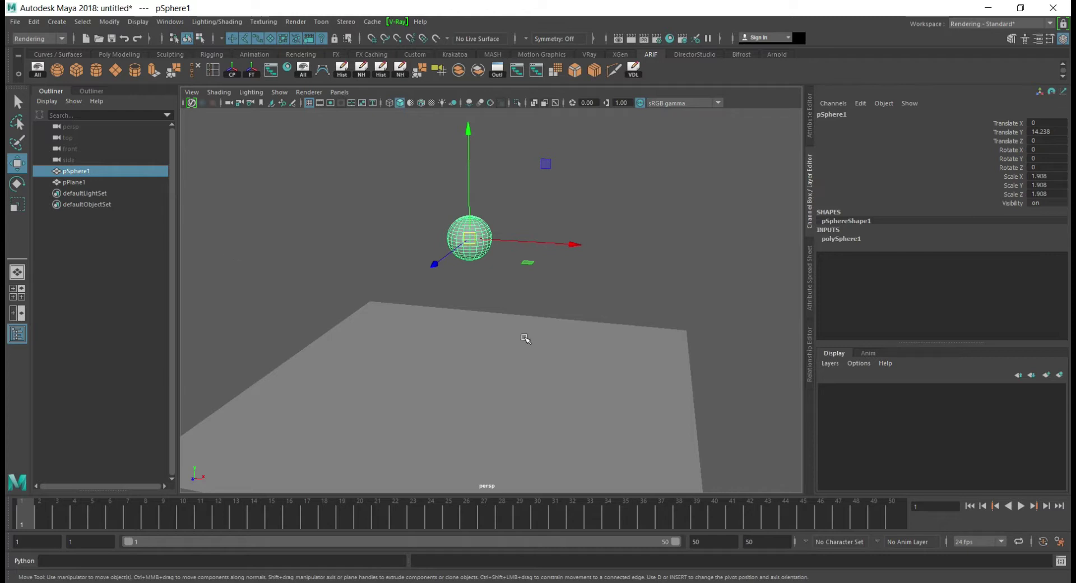
- Set Time Slider playback speed to 24 fps x 1, save, then select the ground plane
left_click(1062, 547)
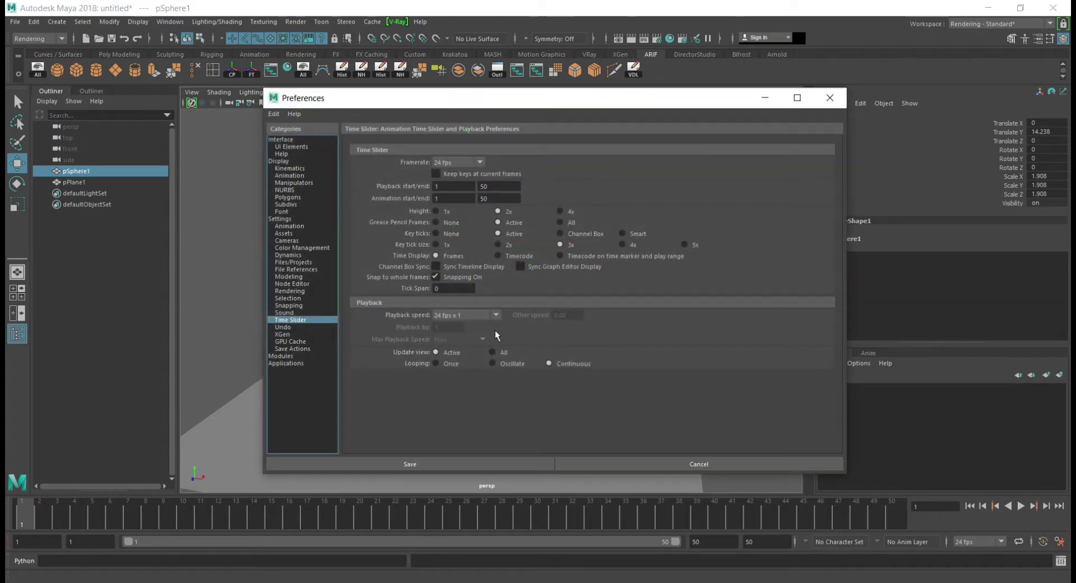
left_click(466, 317)
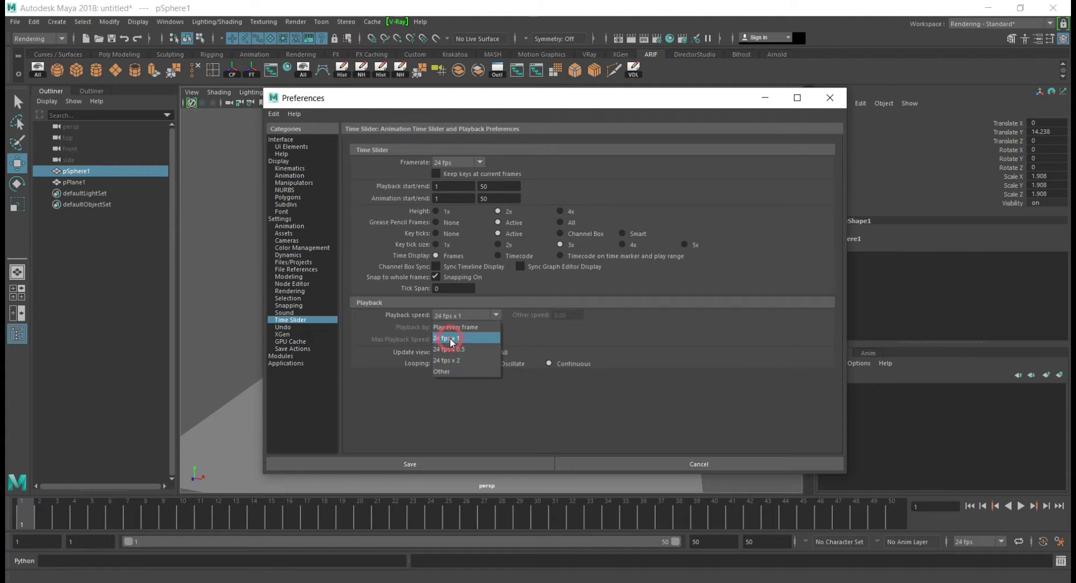
left_click(452, 339)
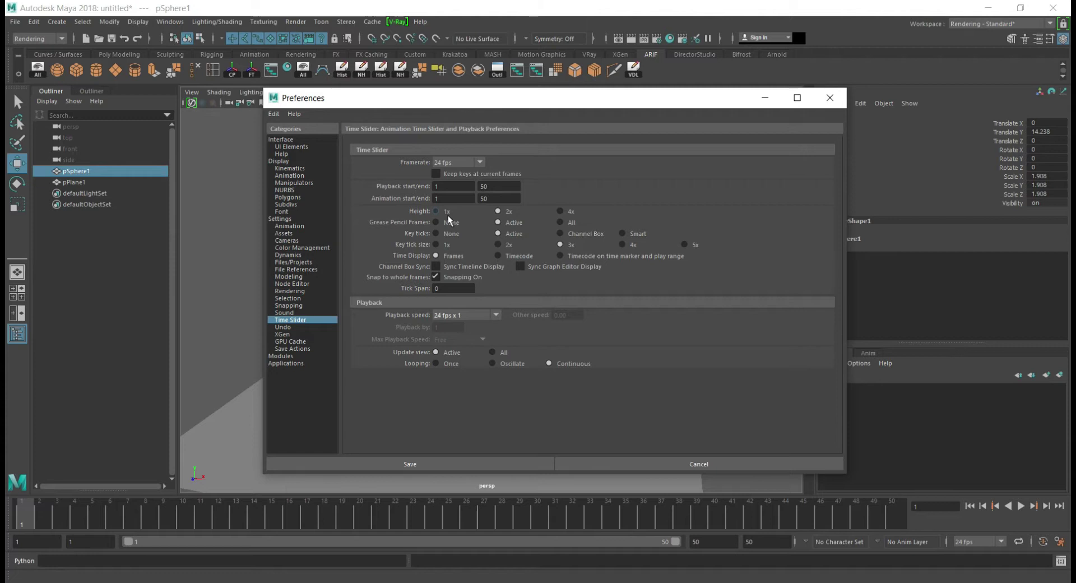
left_click(480, 463)
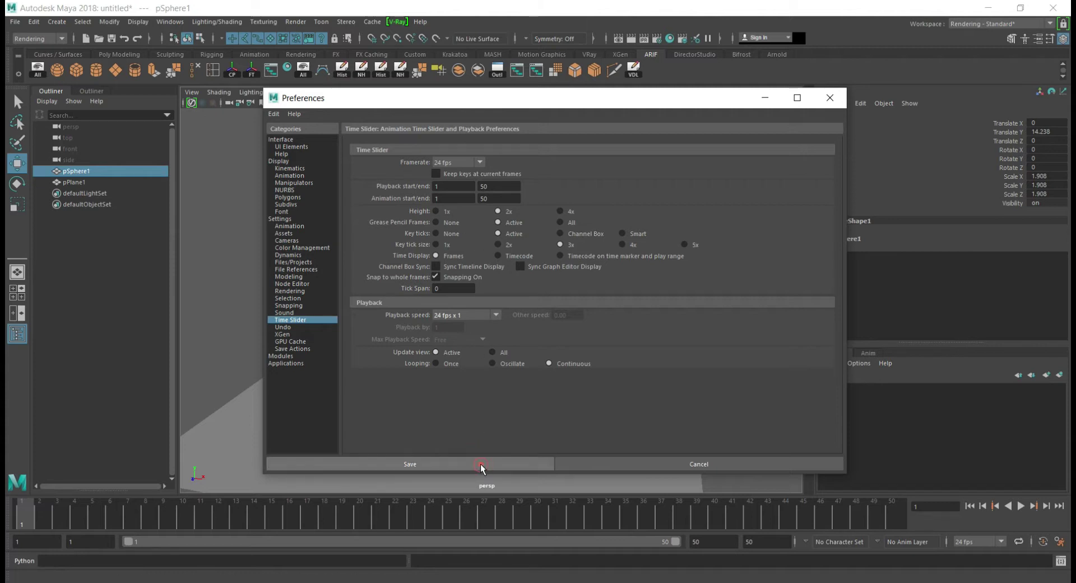
left_click(550, 247)
left_click(520, 333)
scroll(438, 357, "down", 5)
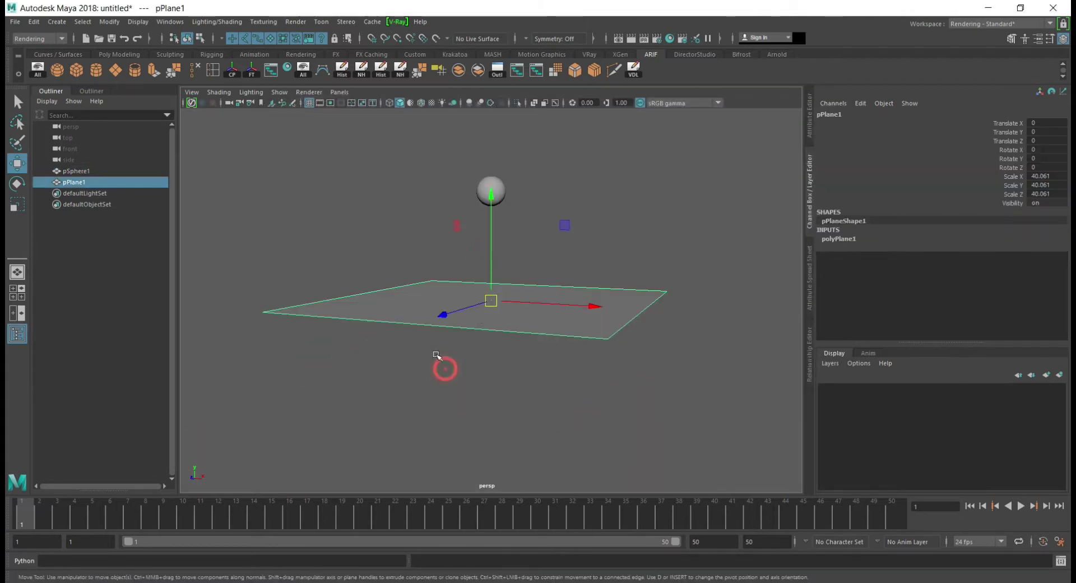
scroll(560, 370, "up", 6)
left_click(602, 240)
scroll(536, 290, "up", 2)
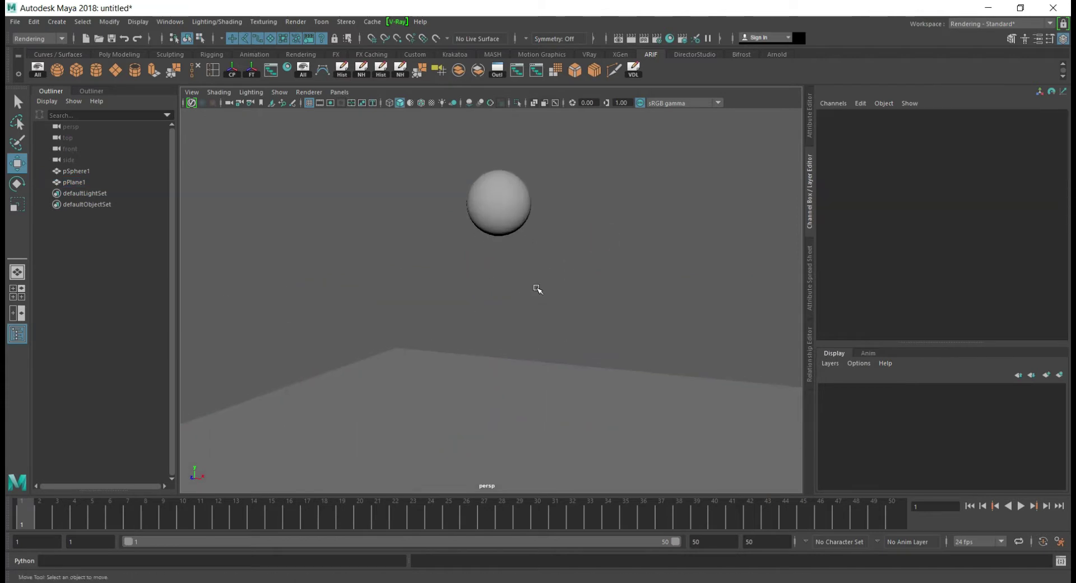
left_click(502, 180)
key("f")
left_click(650, 234)
left_click(534, 365)
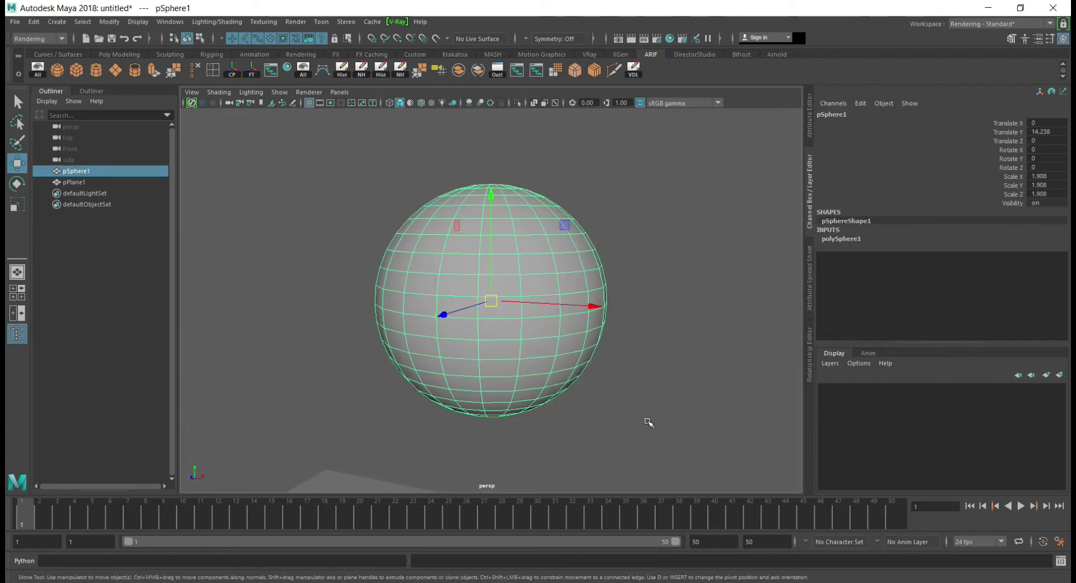
left_click(649, 421)
key("f")
left_click(606, 413)
scroll(516, 342, "up", 2)
left_click(524, 375)
key("f")
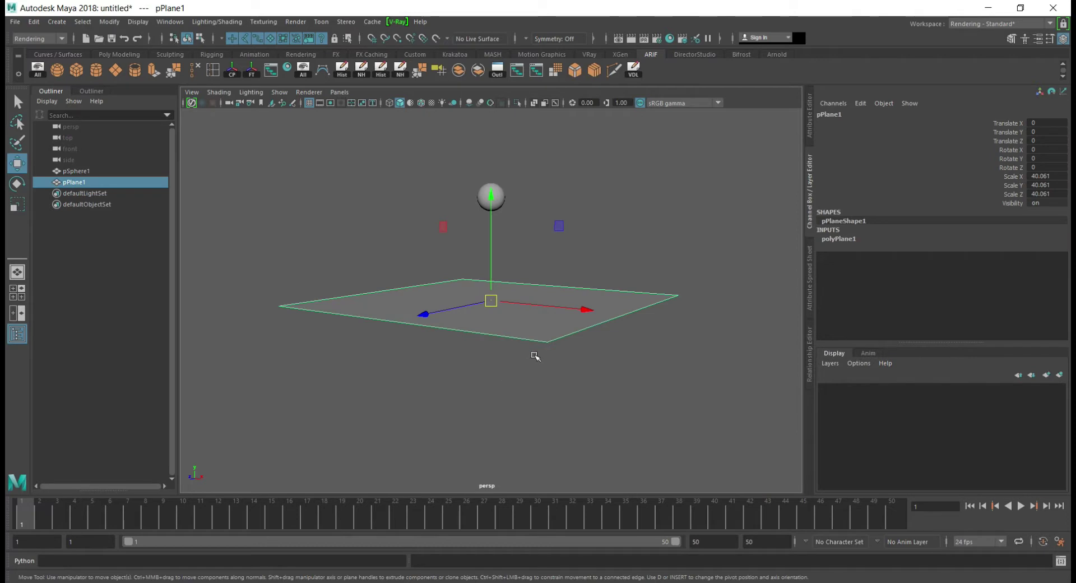
scroll(535, 356, "up", 2)
scroll(505, 392, "down", 3)
left_click(686, 215)
scroll(512, 219, "up", 4)
mouse_move(511, 219)
left_mouse_down("alt")
mouse_move(512, 315)
mouse_move(520, 264)
mouse_move(560, 298)
mouse_move(543, 283)
left_mouse_up("alt")
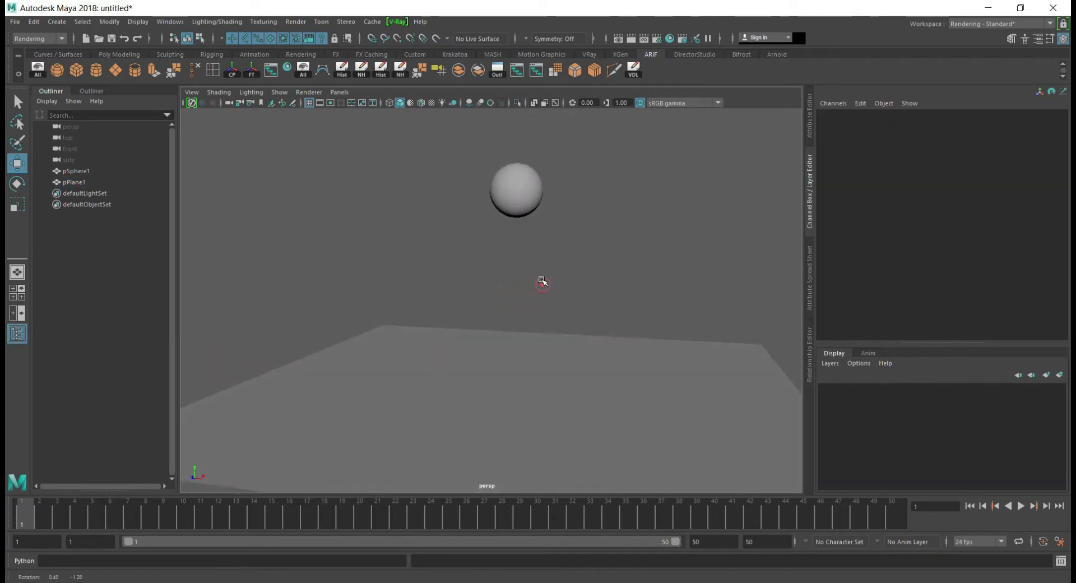
left_click(516, 190)
key("f")
scroll(650, 317, "down", 5)
left_click(645, 320)
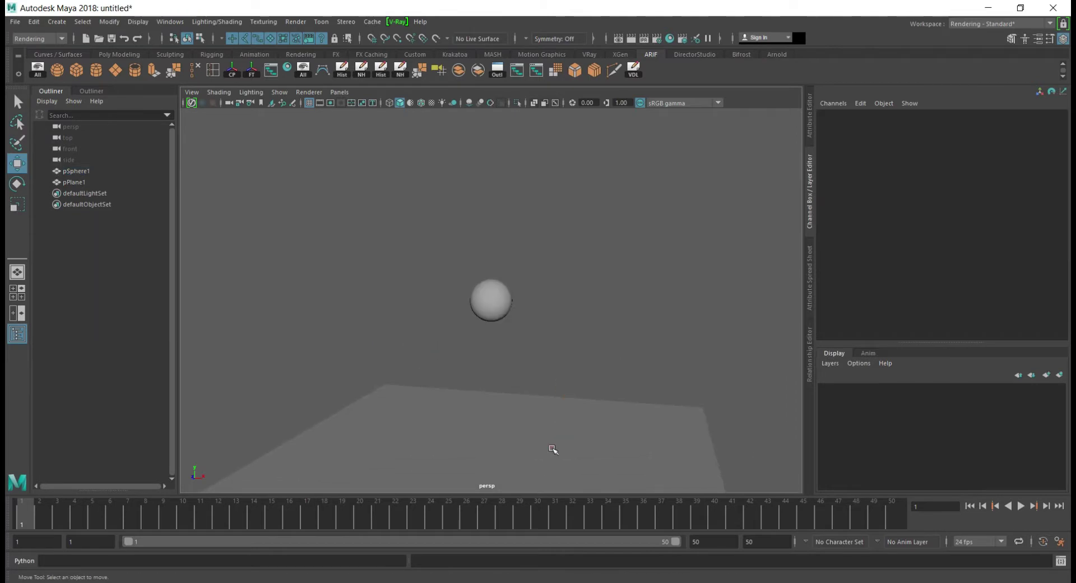
left_click(552, 449)
key("f")
left_click(439, 259)
left_click(491, 300)
key("f")
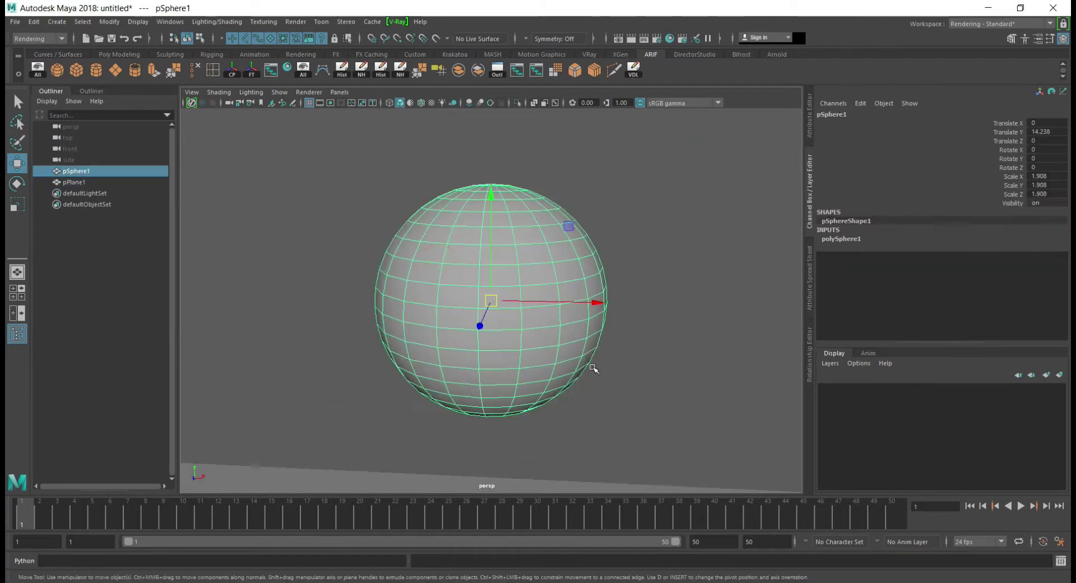
scroll(593, 367, "down", 5)
scroll(516, 353, "down", 2)
left_click(89, 511)
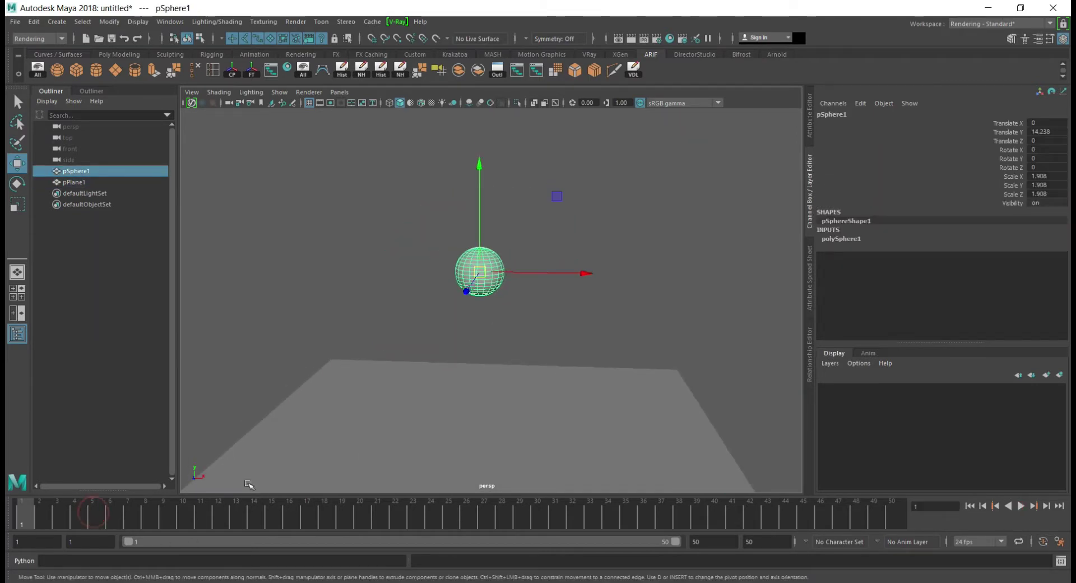
left_click_drag(502, 226, 524, 288, "alt")
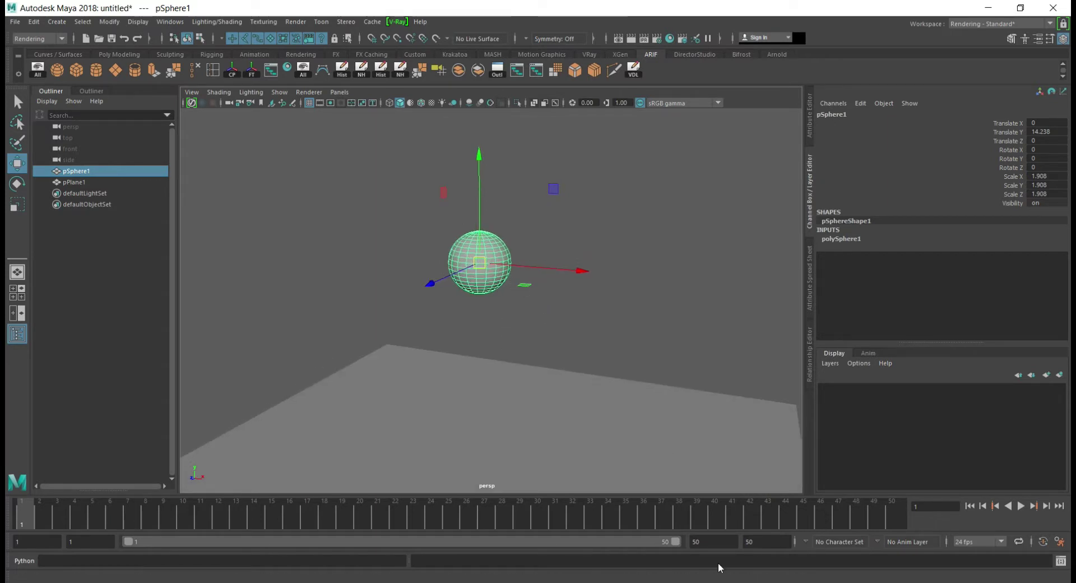
left_click(769, 543)
mouse_move(667, 546)
left_mouse_down()
mouse_move(218, 559)
mouse_move(283, 550)
mouse_move(766, 577)
left_mouse_up()
left_click(755, 544)
left_click(90, 543)
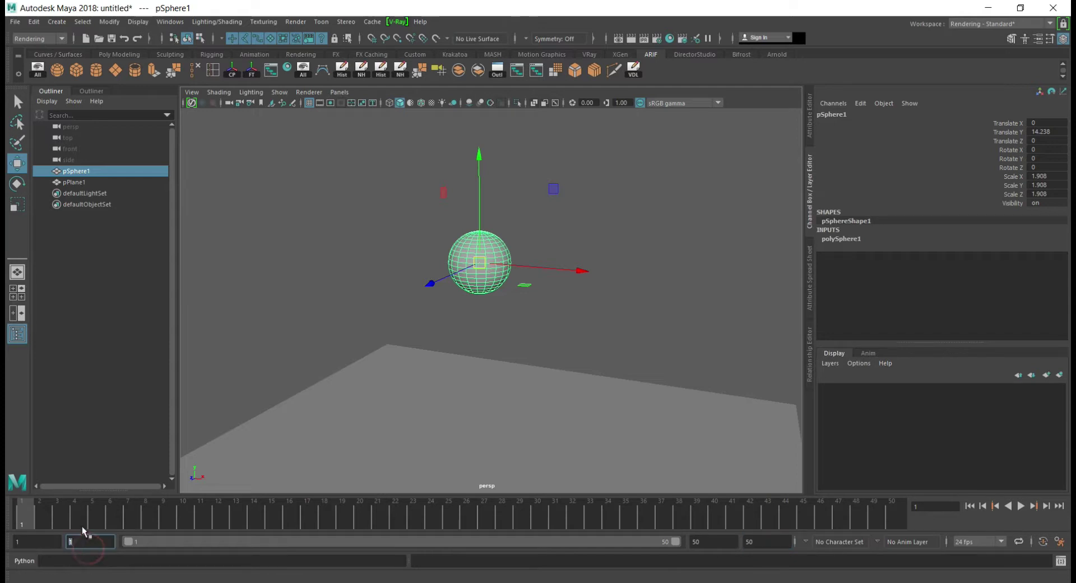
key("alt+v")
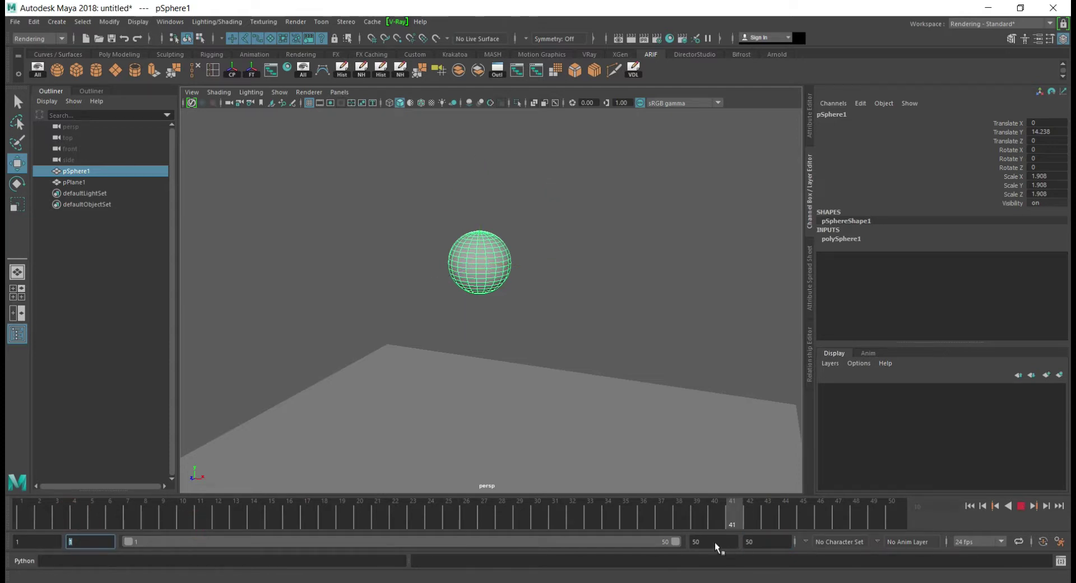
left_click(1021, 506)
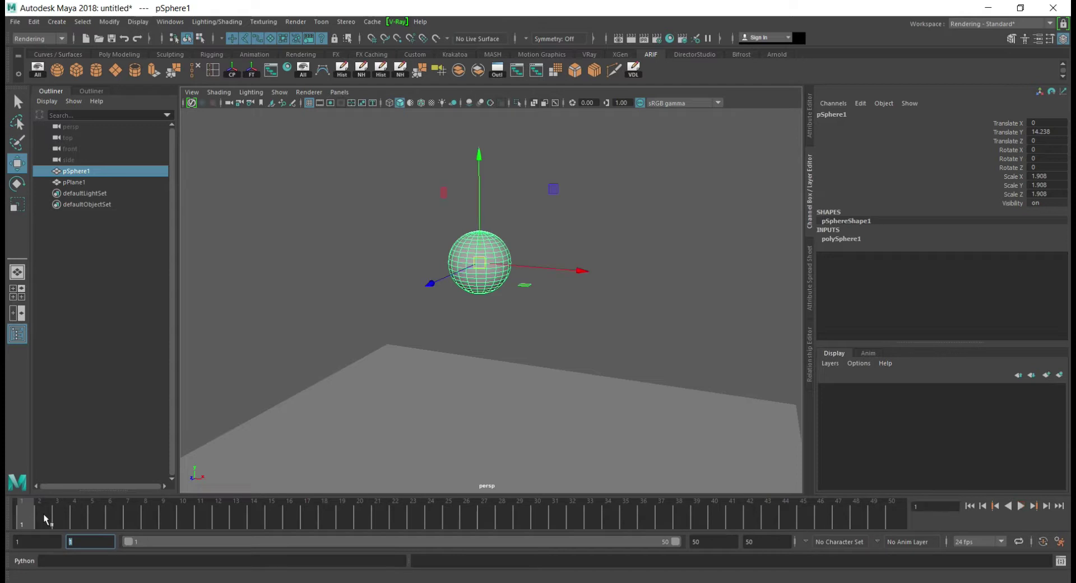
right_click_drag(552, 332, 498, 352, "alt")
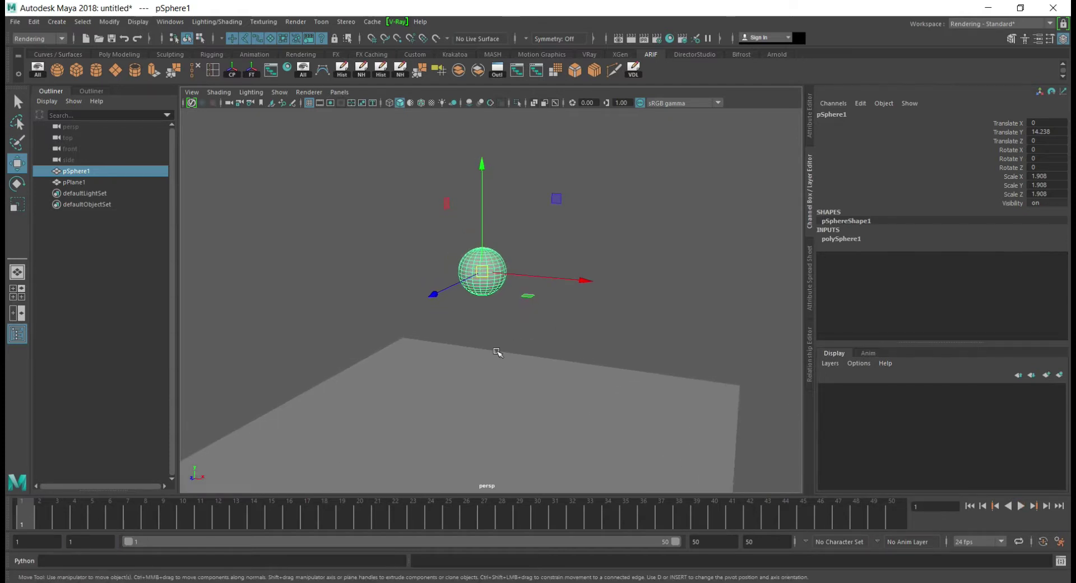
left_click_drag(512, 297, 529, 289, "alt")
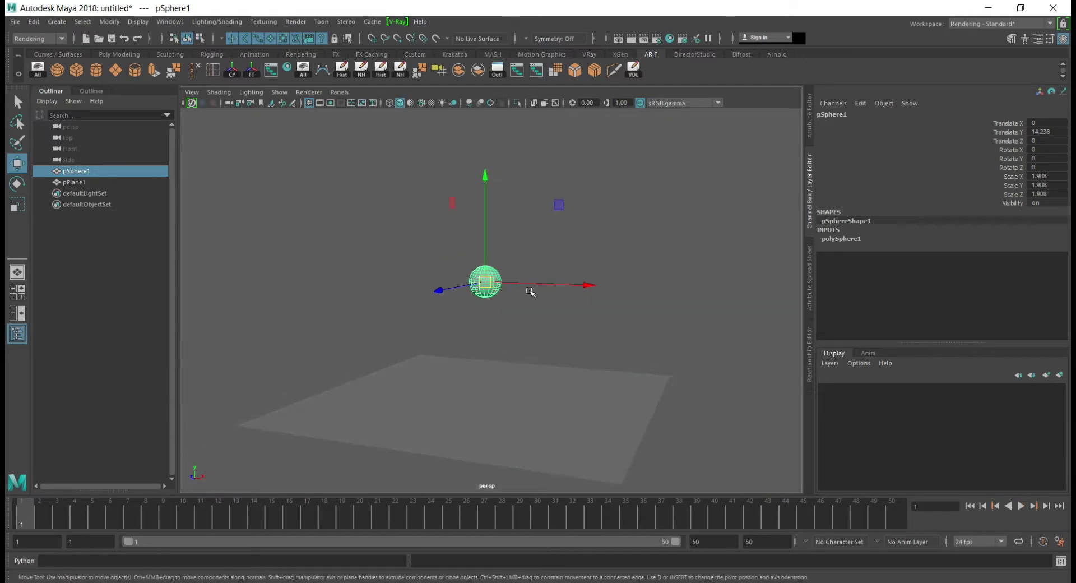
right_click_drag(489, 276, 528, 270, "alt")
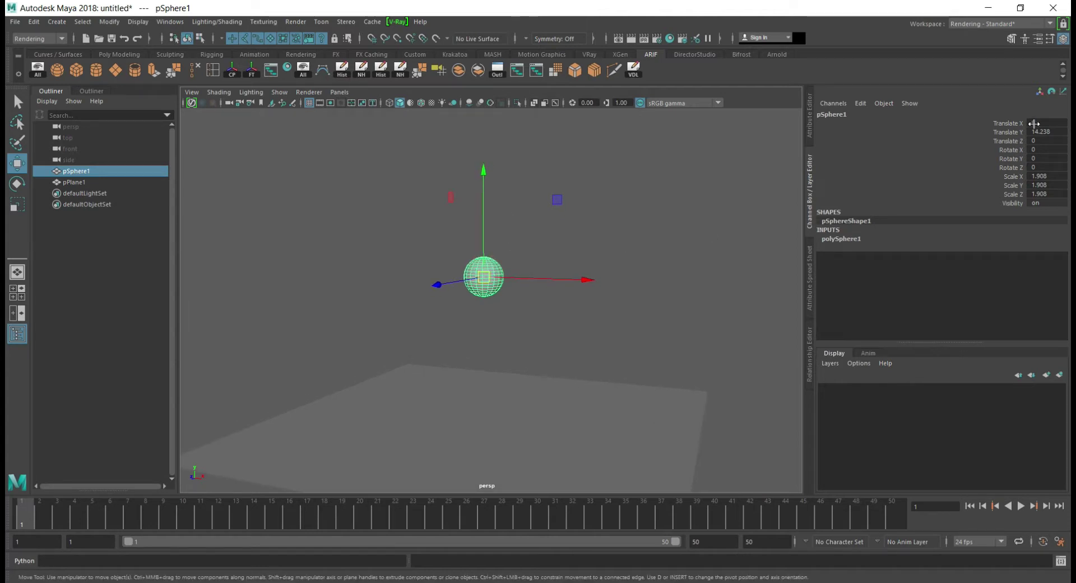
- Freeze pSphere1's transforms and tilt the view up to its bottom pole
left_click(271, 70)
right_click_drag(493, 265, 536, 269, "alt")
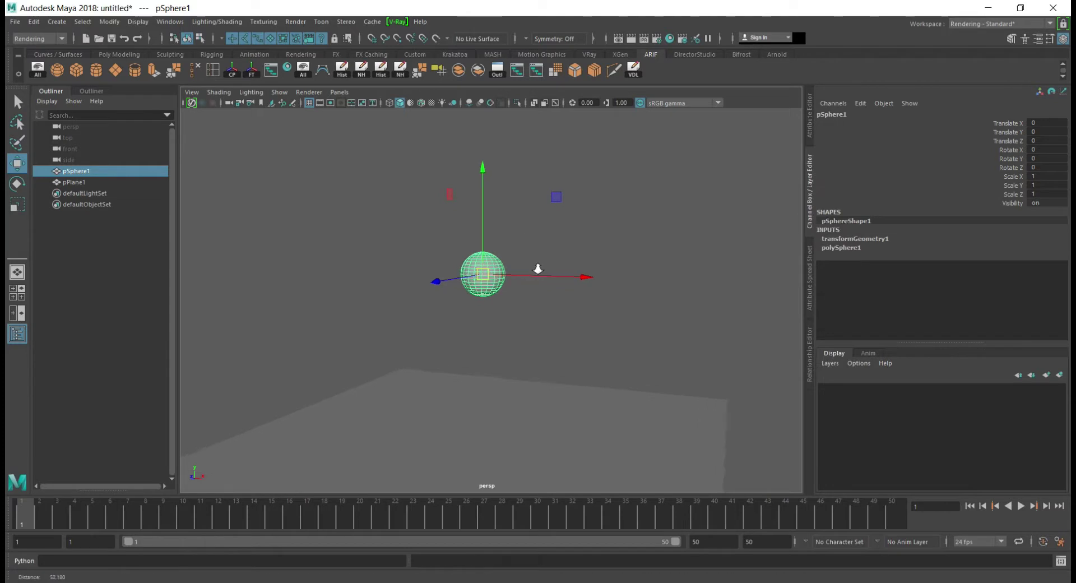
right_click_drag(415, 201, 524, 360, "alt")
key("d")
left_click(469, 297)
right_click_drag(446, 230, 510, 366, "alt")
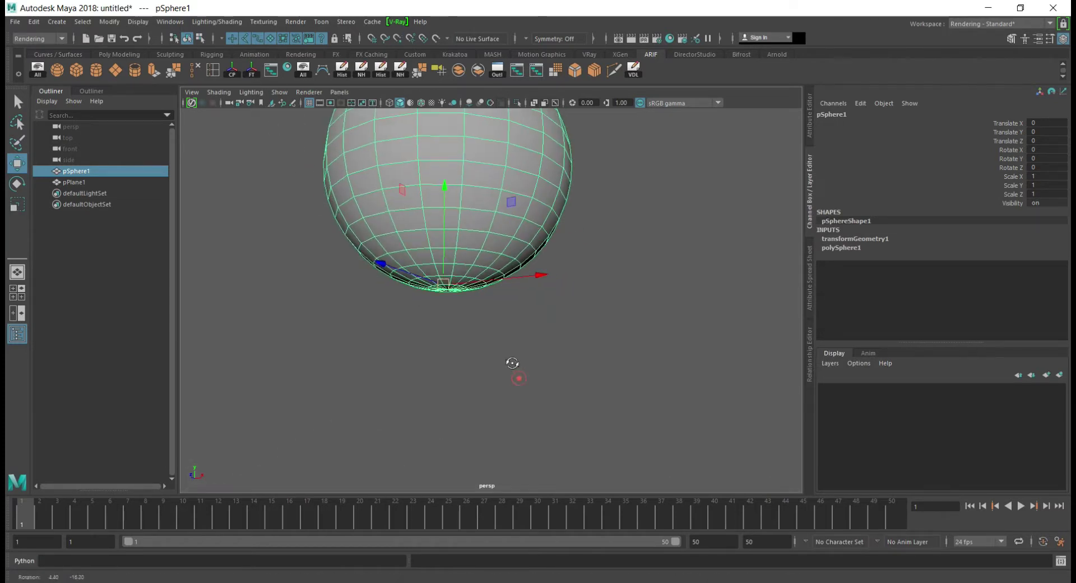
left_click_drag(506, 349, 485, 340, "alt")
right_click_drag(485, 339, 517, 355, "alt")
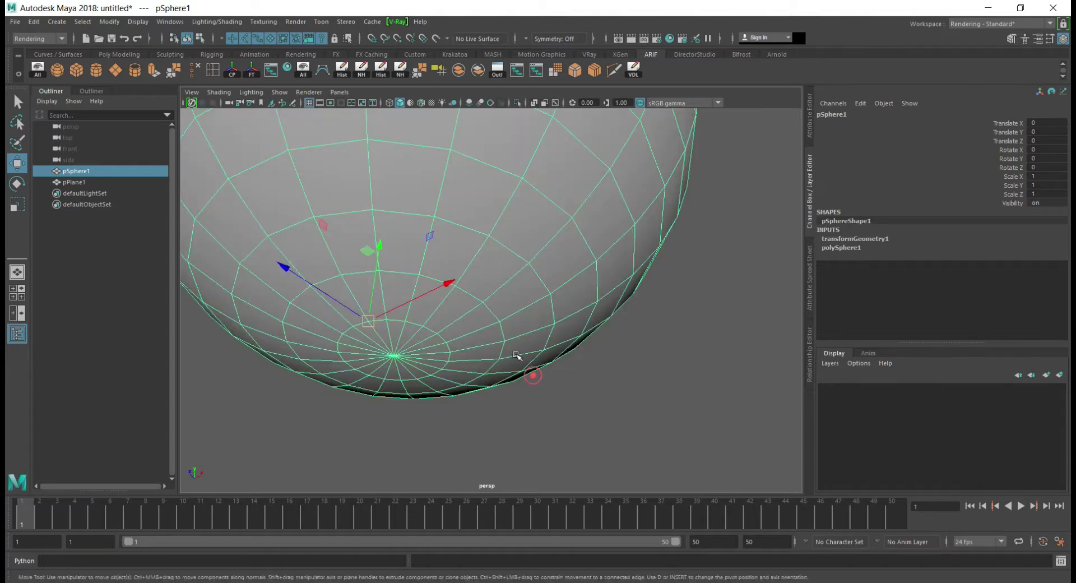
- Snap the sphere's pivot to its bottom-pole vertex using D and V, then reframe
key("d")
key("v")
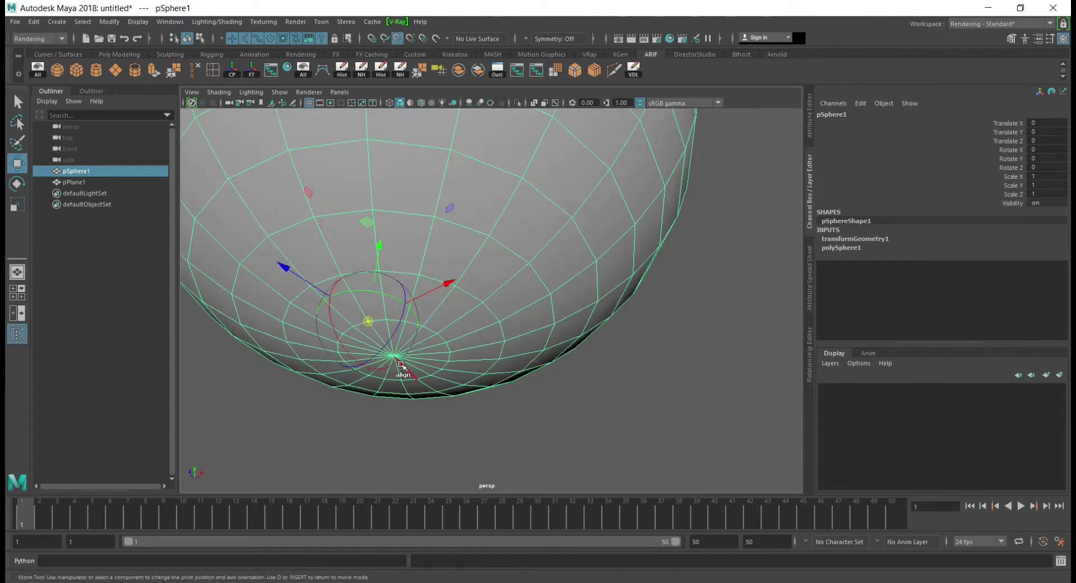
middle_click_drag(555, 412, 395, 356)
key("d")
key("f")
mouse_move(516, 333)
left_mouse_down("alt")
mouse_move(639, 421)
mouse_move(512, 302)
mouse_move(551, 342)
mouse_move(520, 324)
left_mouse_up("alt")
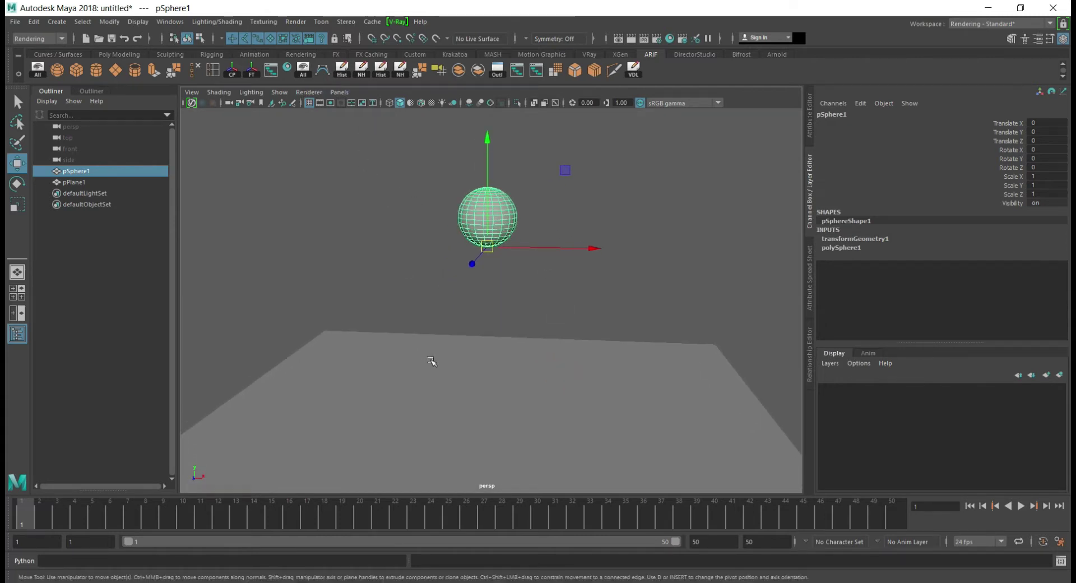
right_click_drag(485, 340, 505, 329, "alt")
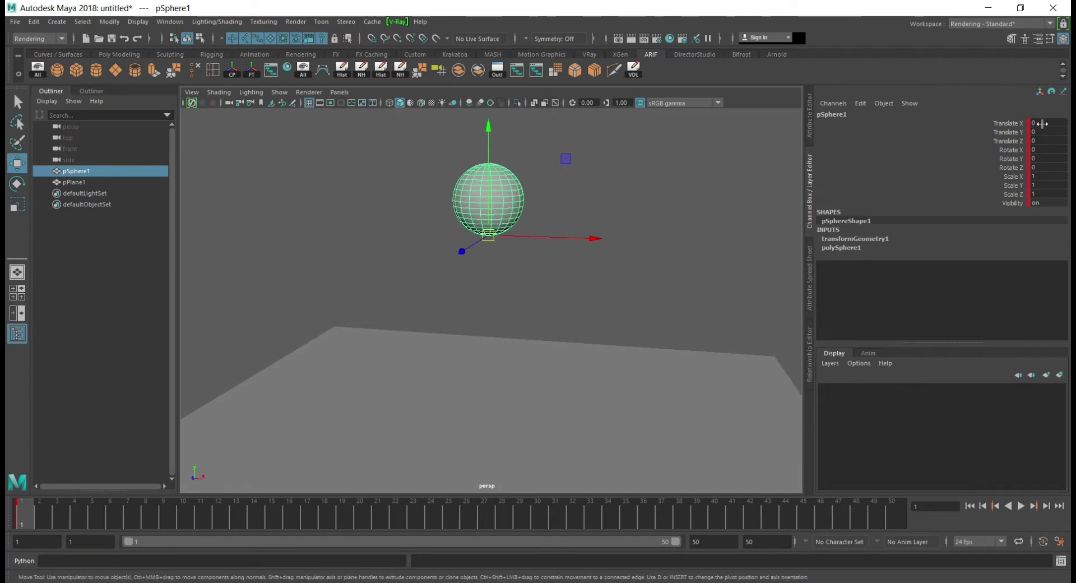
- At frame 25, lower the ball onto the ground plane at Translate Y -12.33
left_click(46, 510)
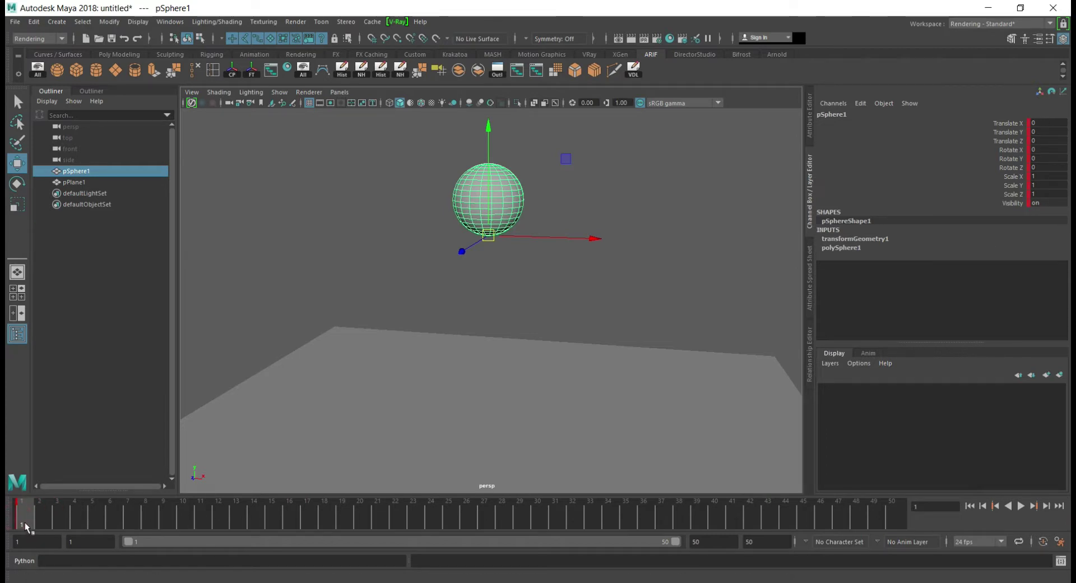
left_click_drag(25, 522, 897, 516)
mouse_move(486, 307)
right_mouse_down("alt")
mouse_move(474, 331)
mouse_move(488, 354)
right_mouse_up("alt")
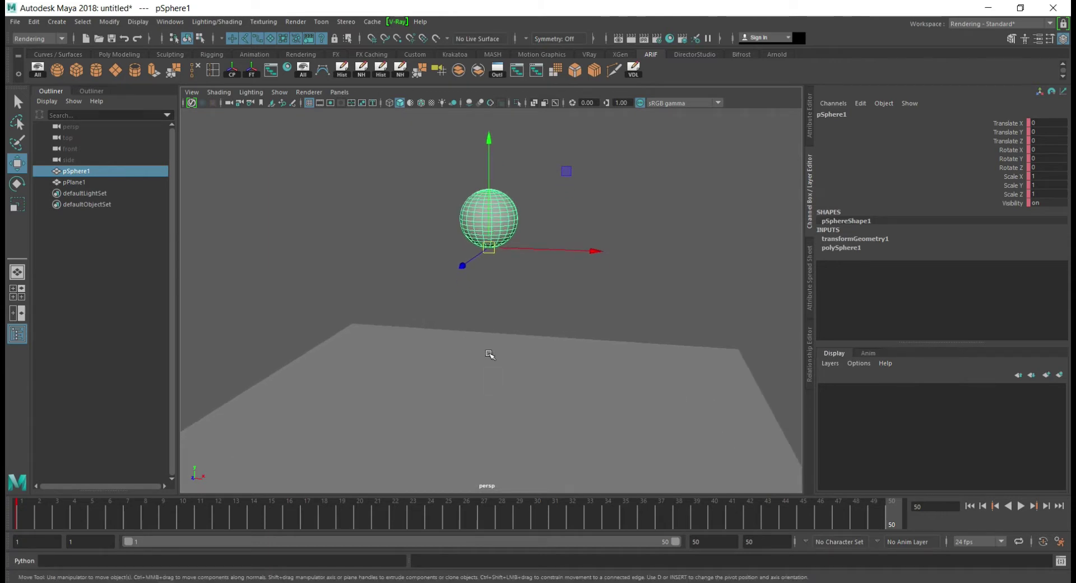
left_click(767, 520)
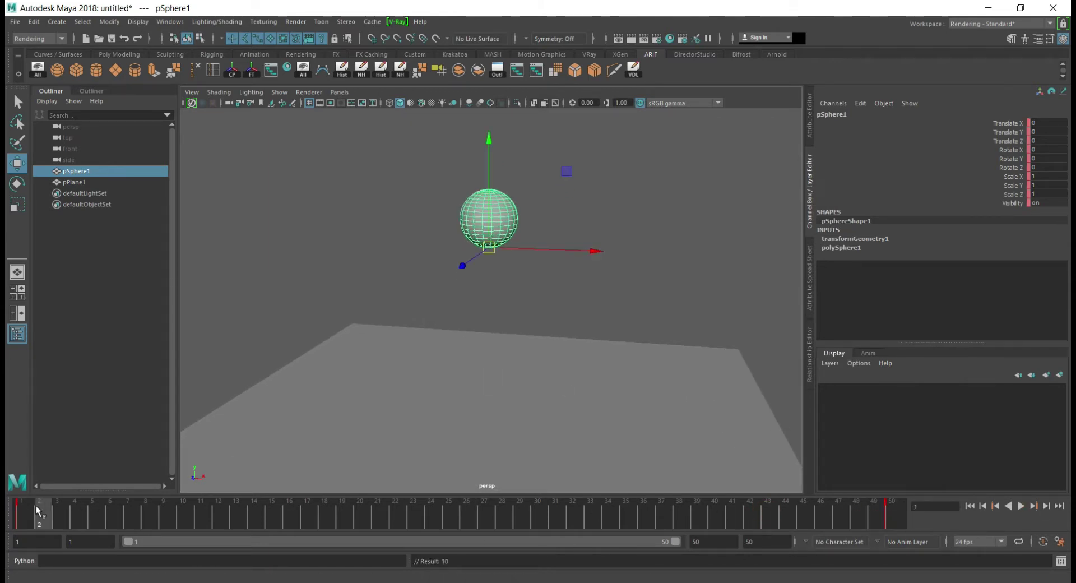
left_click(447, 524)
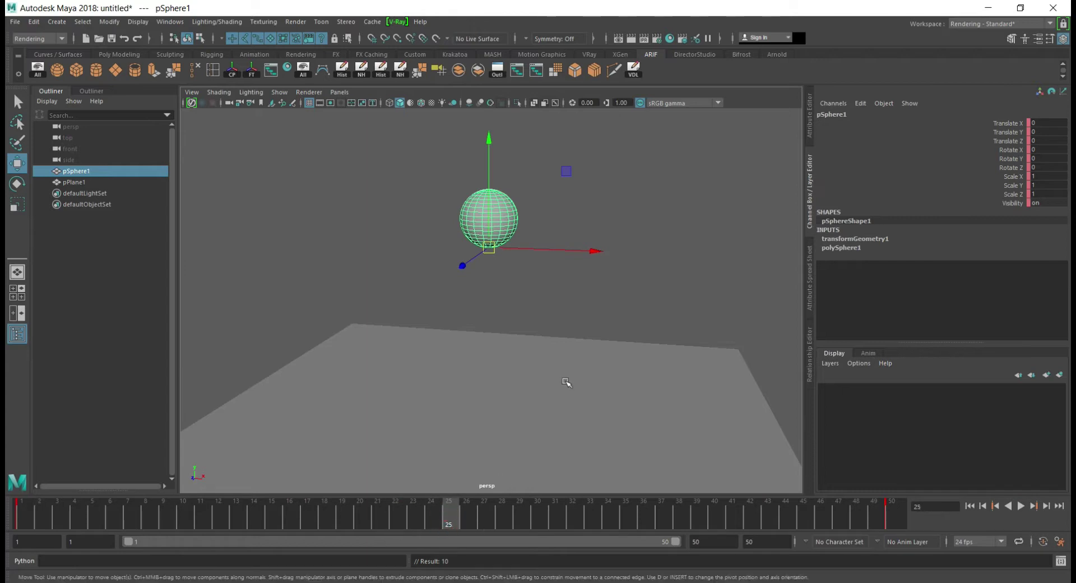
mouse_move(486, 130)
left_mouse_down()
mouse_move(511, 303)
mouse_move(537, 338)
left_mouse_up()
mouse_move(515, 388)
right_mouse_down("alt")
mouse_move(503, 367)
mouse_move(493, 413)
right_mouse_up("alt")
left_click_drag(493, 413, 485, 261)
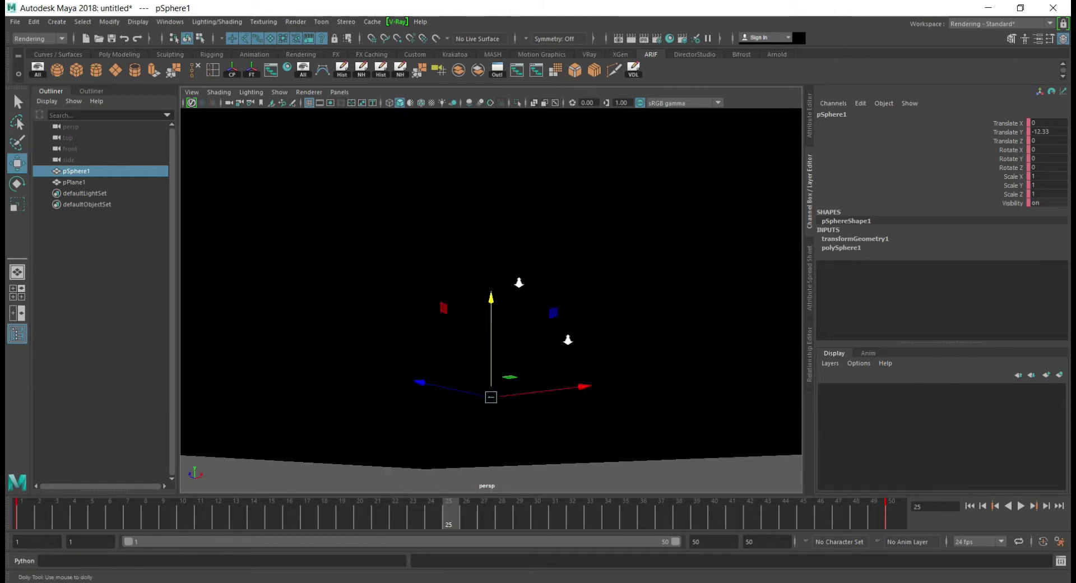
- Orbit to show the ground plane, deselect the ball, and start playback
scroll(493, 274, "down", 3)
scroll(509, 287, "down", 2)
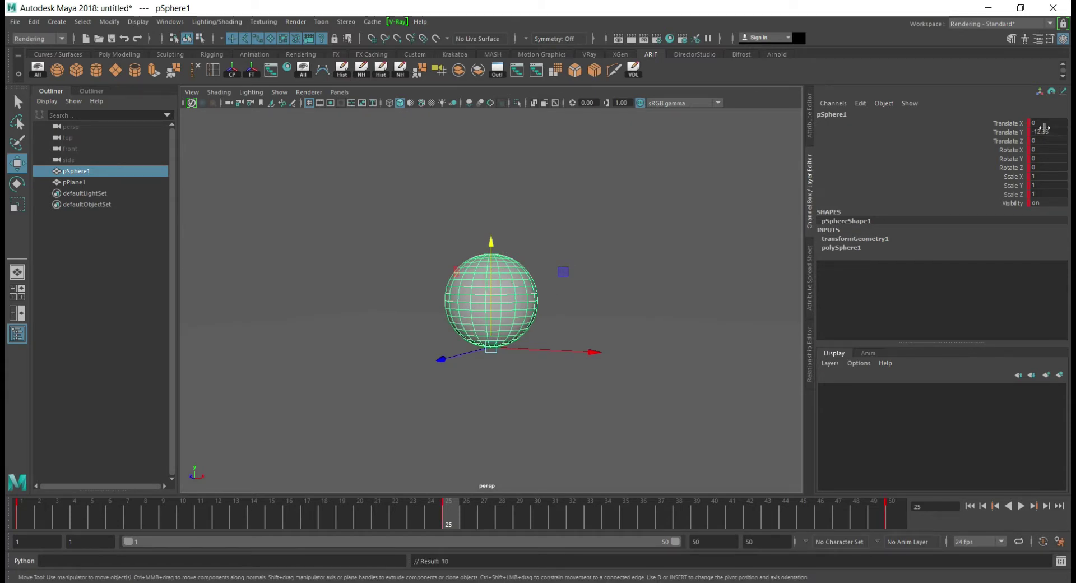
left_click_drag(1042, 132, 1042, 158)
scroll(552, 265, "down", 2)
left_click_drag(552, 265, 625, 295, "alt")
left_click(509, 293)
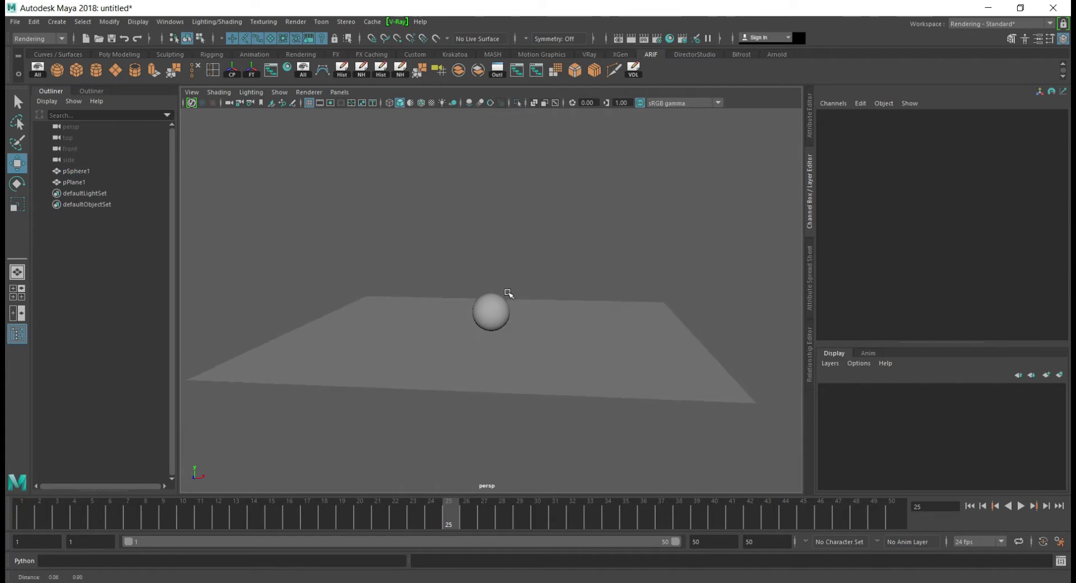
left_click_drag(509, 293, 642, 387, "alt")
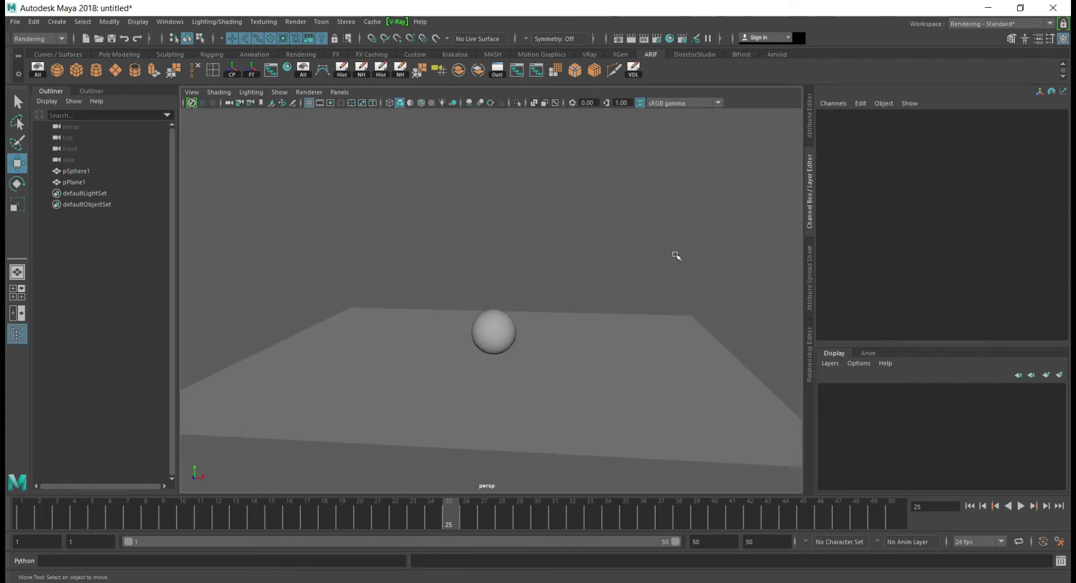
key("alt+v")
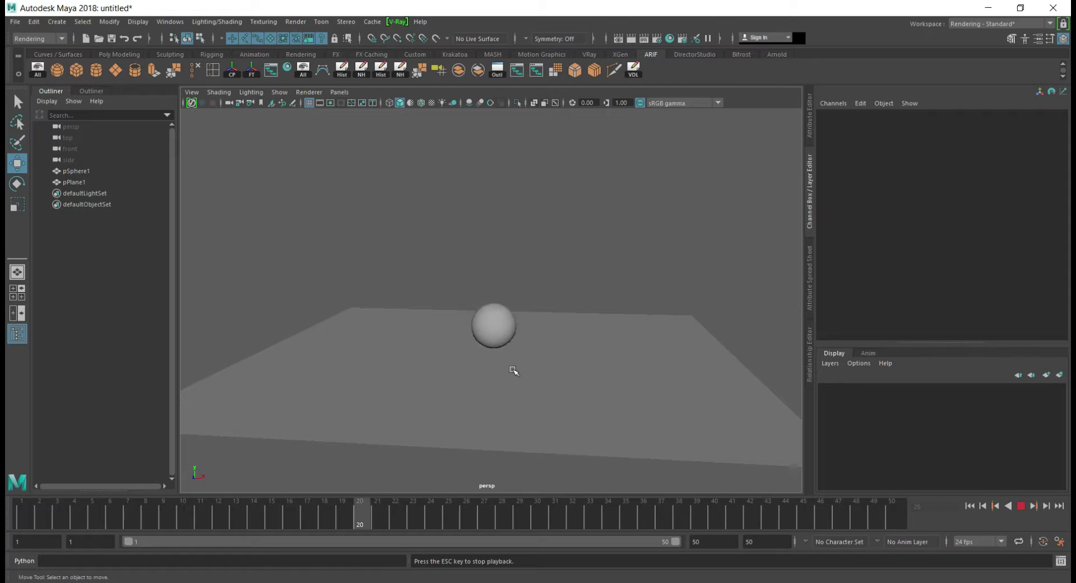
- Orbit around the plane while the bounce plays, then stop playback
mouse_move(509, 312)
left_mouse_down("alt")
mouse_move(562, 397)
mouse_move(463, 284)
mouse_move(543, 335)
left_mouse_up("alt")
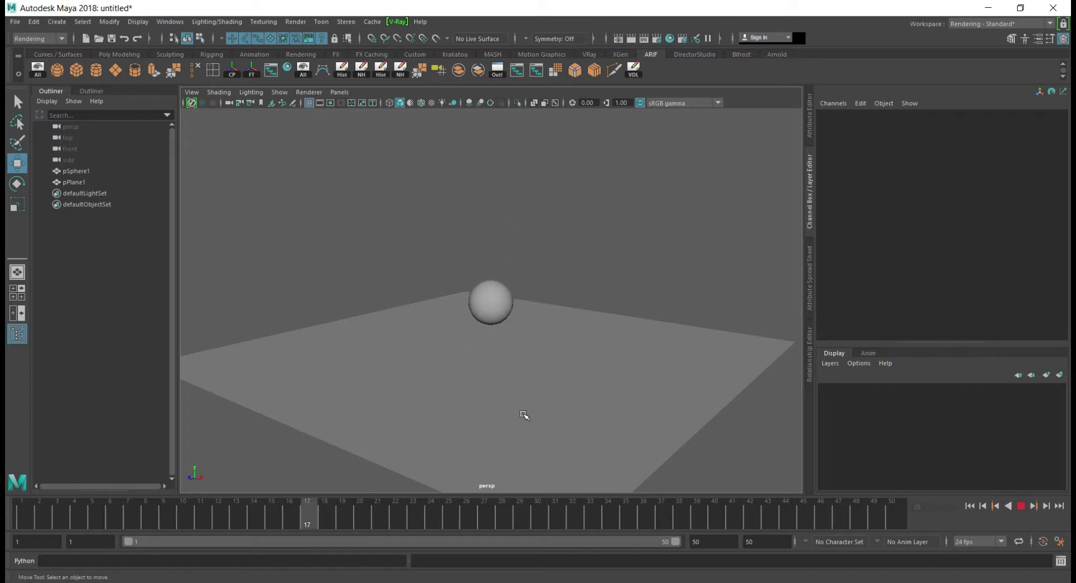
mouse_move(526, 446)
left_mouse_down("alt")
mouse_move(539, 398)
mouse_move(526, 374)
mouse_move(519, 397)
left_mouse_up("alt")
mouse_move(519, 279)
left_mouse_down("alt")
mouse_move(550, 286)
mouse_move(575, 354)
mouse_move(547, 368)
mouse_move(557, 358)
left_mouse_up("alt")
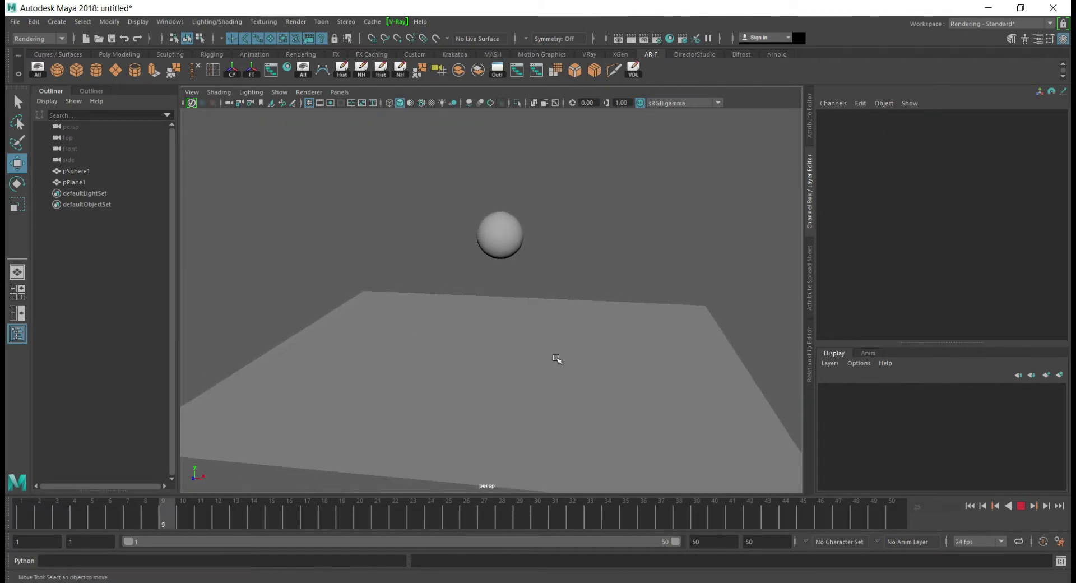
key("Escape")
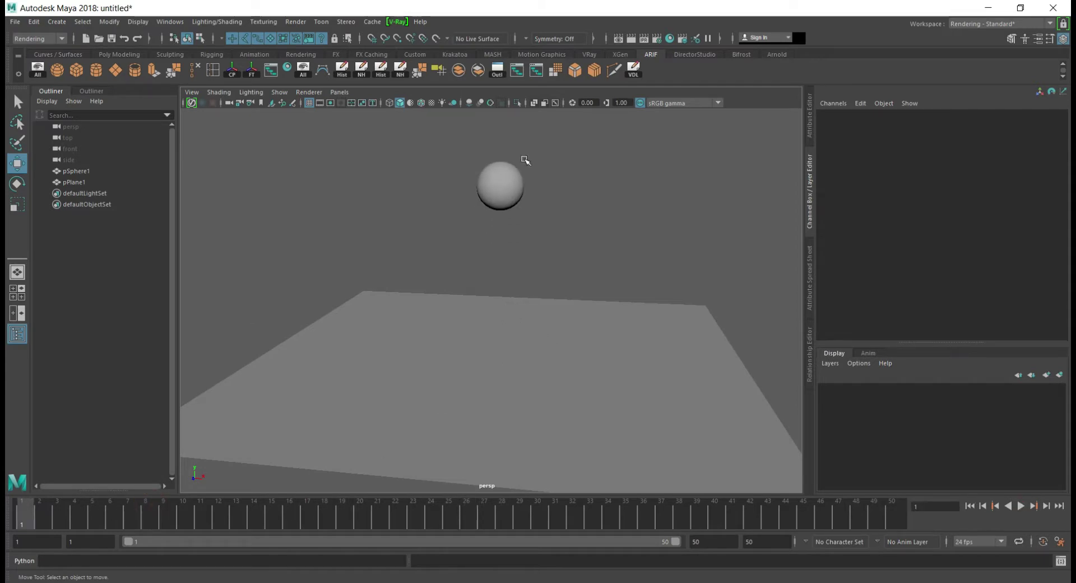
- Select the ball and switch the menu set to Animation
left_click(509, 185)
mouse_move(509, 184)
left_mouse_down("alt")
mouse_move(589, 231)
mouse_move(553, 221)
left_mouse_up("alt")
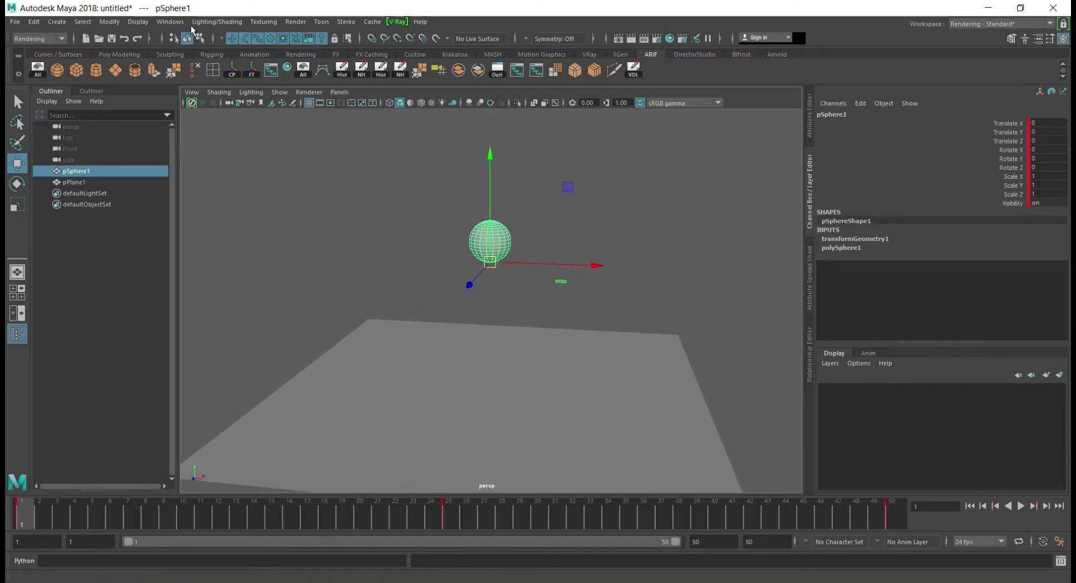
left_click(37, 39)
- Open the Graph Editor from Windows > Animation Editors
left_click(46, 76)
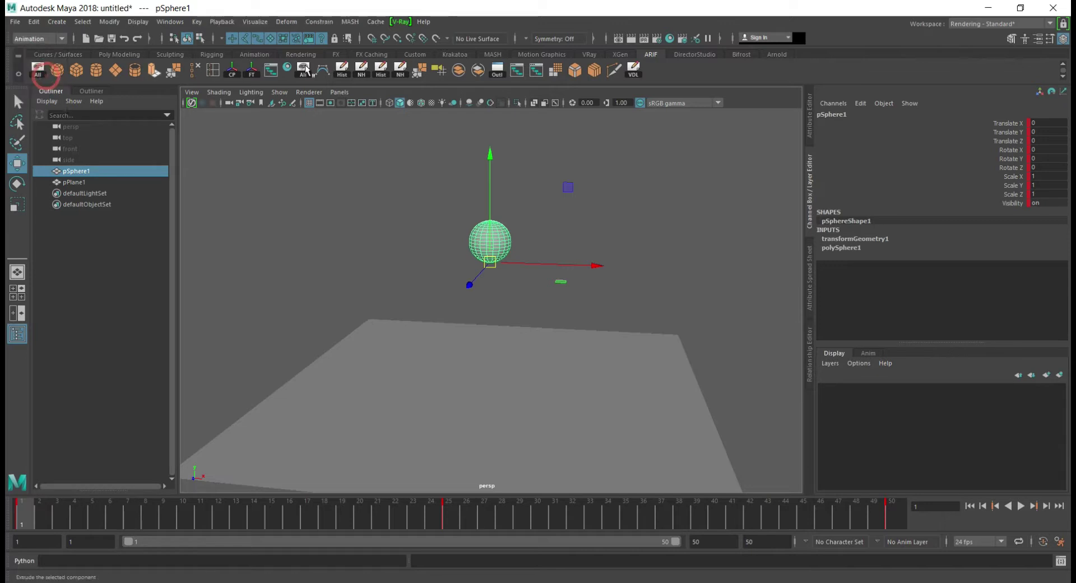
left_click(168, 23)
mouse_move(198, 83)
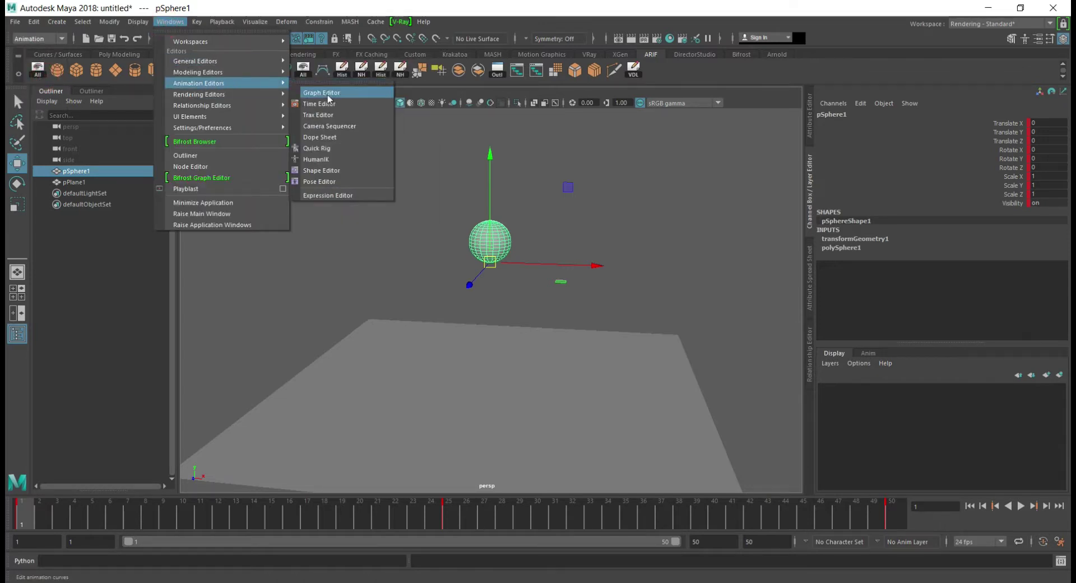
left_click(319, 93)
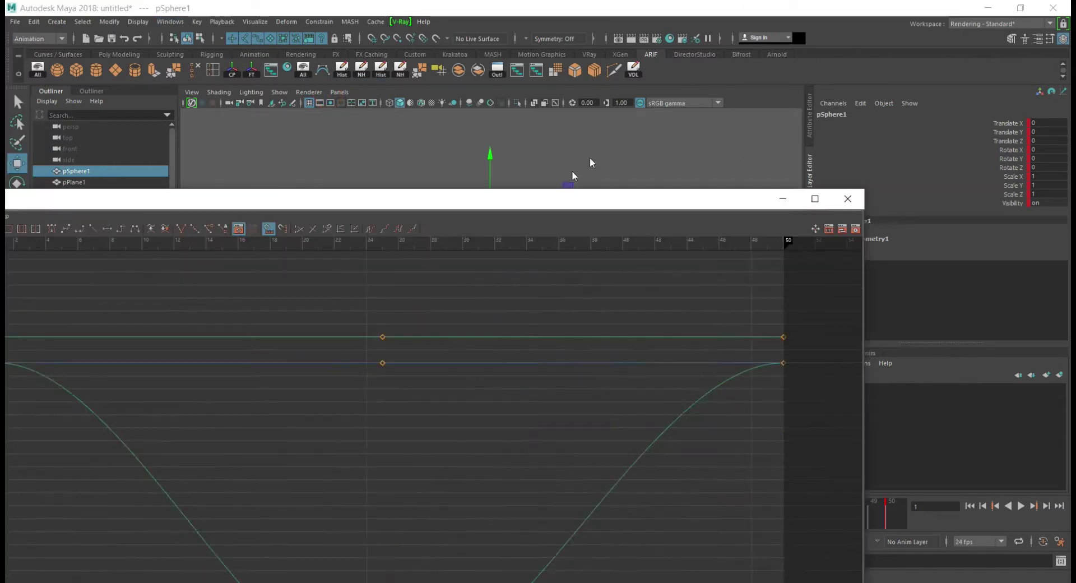
scroll(615, 280, "down", 5)
scroll(576, 333, "down", 2)
scroll(576, 333, "up", 1)
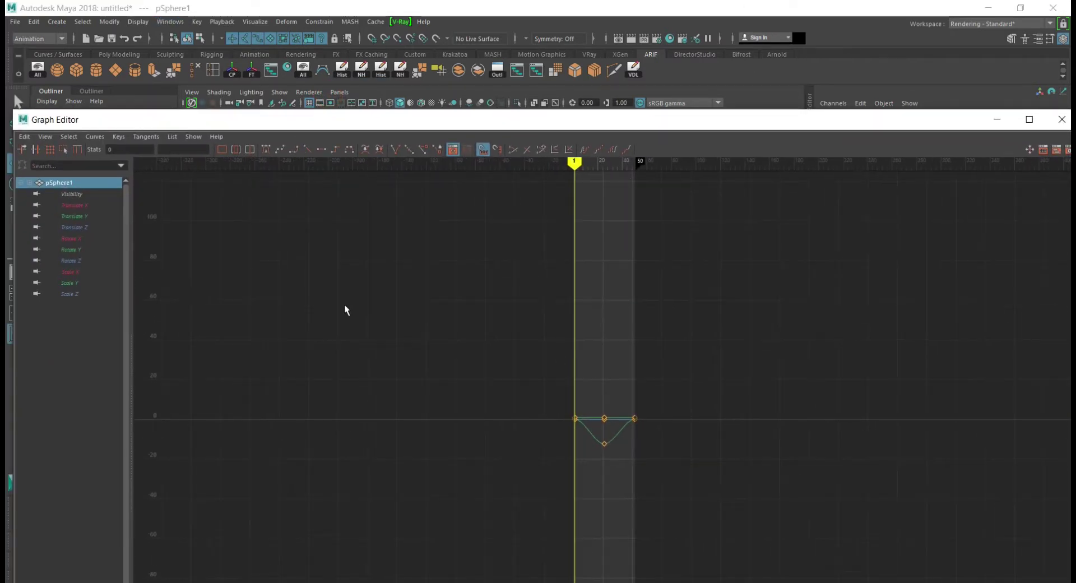
- Isolate the Translate Y curve in the Graph Editor outliner and frame it
left_click(74, 205)
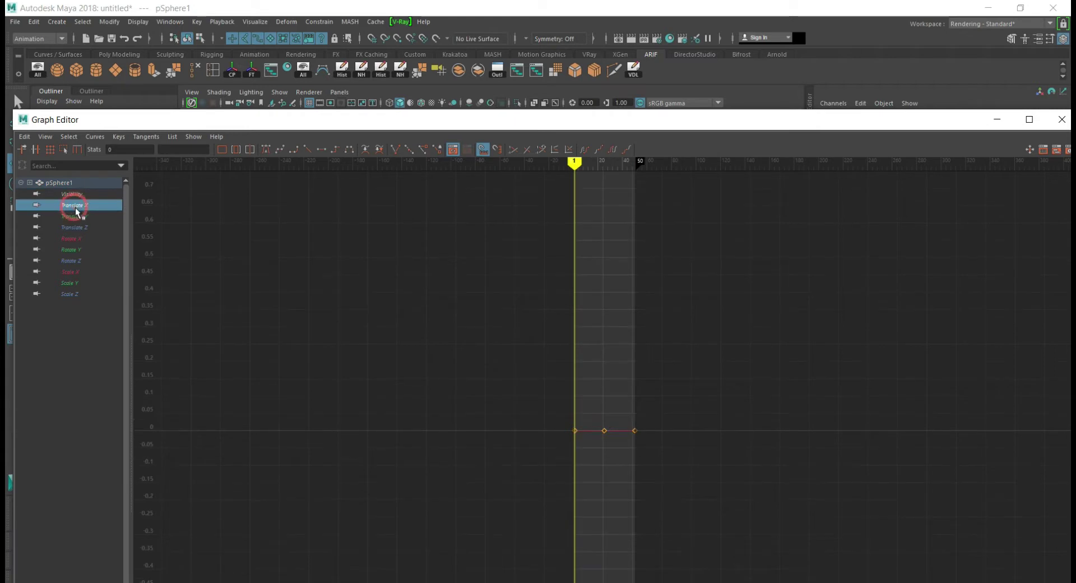
left_click(76, 238)
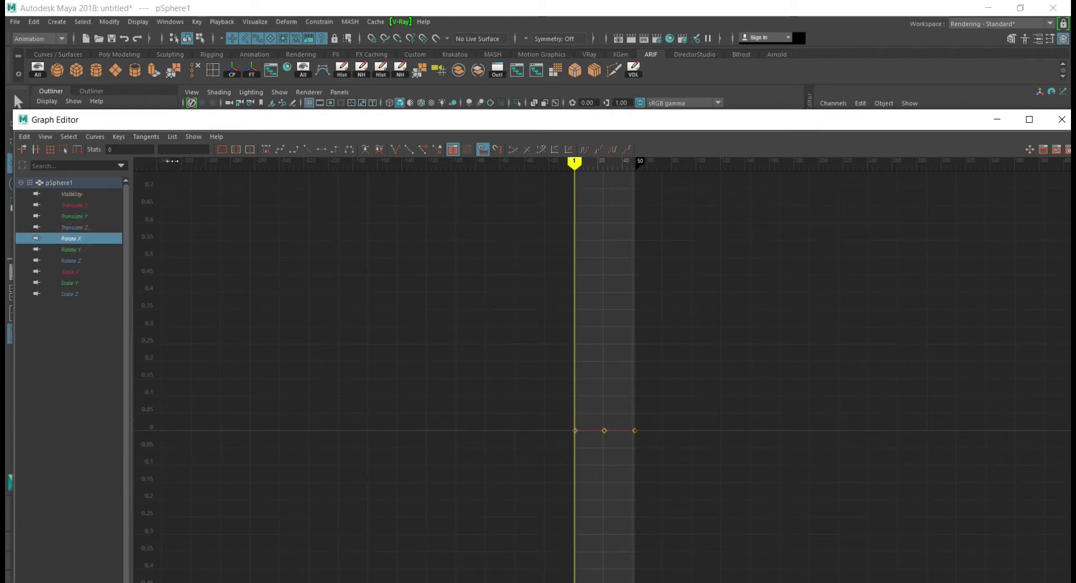
left_click(90, 216)
left_click(85, 227)
left_click(82, 217)
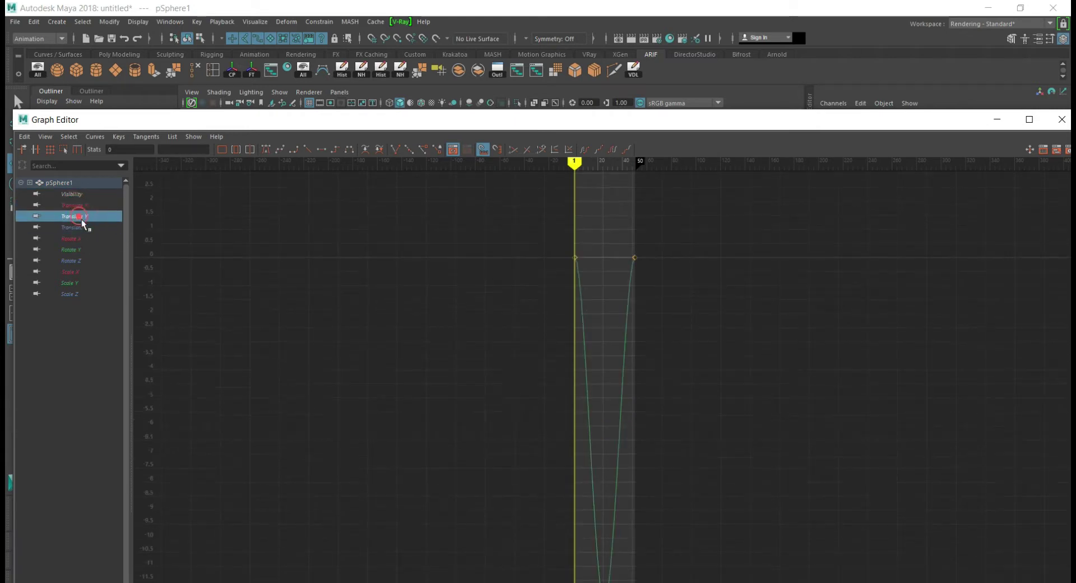
key("f")
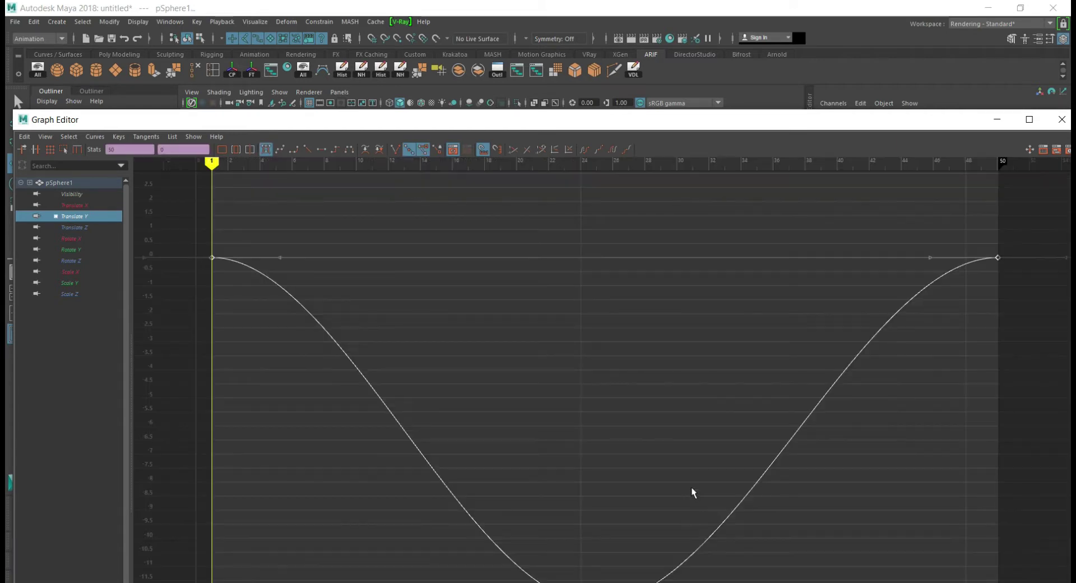
- Marquee-select the Translate Y curve's three keys and fit them in the graph
right_click_drag(691, 487, 390, 294, "alt")
left_click(389, 288)
left_click_drag(492, 343, 742, 513)
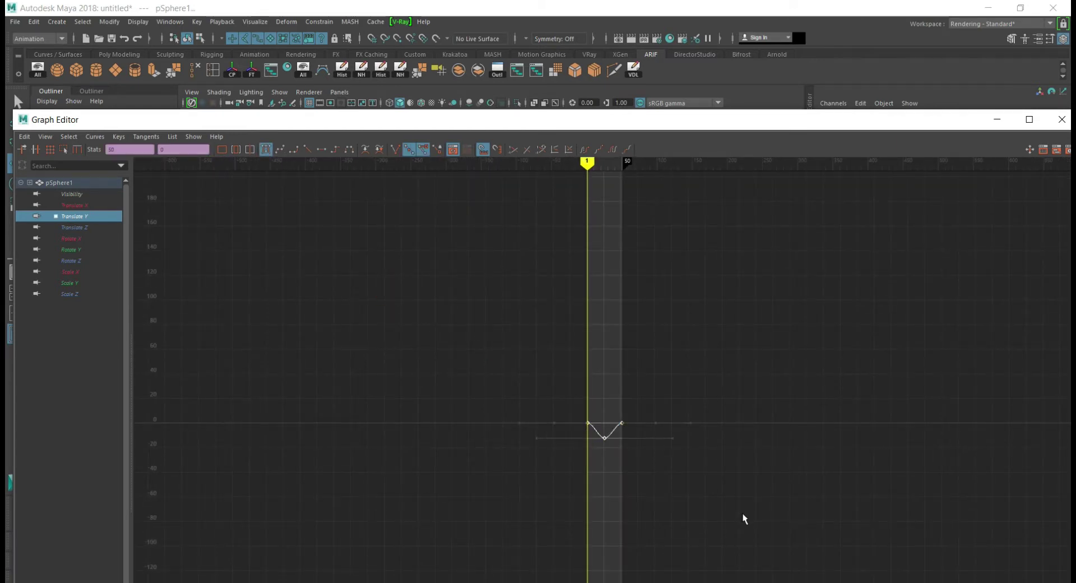
key("f")
mouse_move(753, 475)
right_mouse_down("alt")
mouse_move(738, 455)
mouse_move(745, 461)
right_mouse_up("alt")
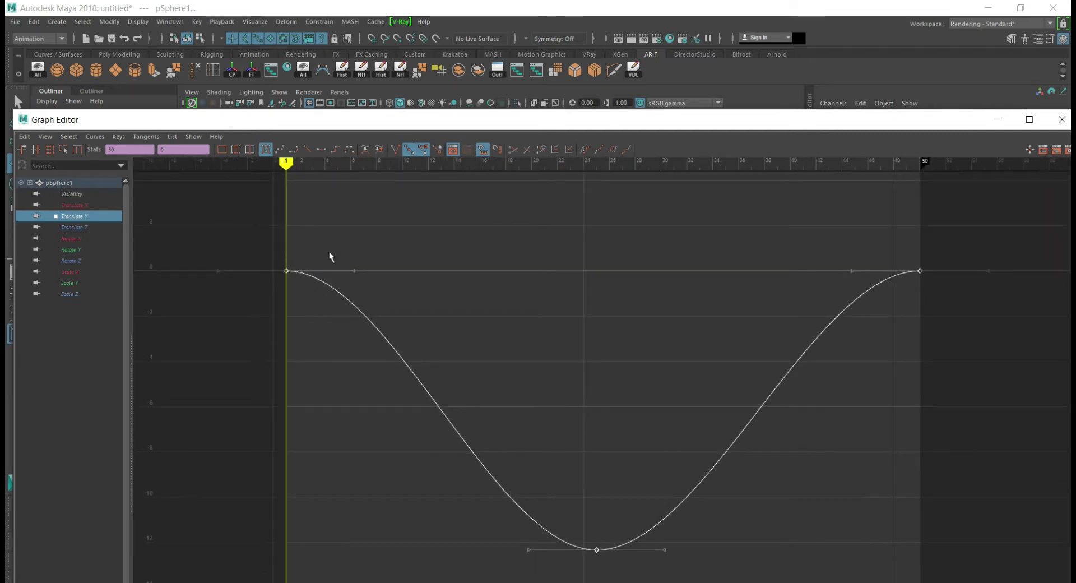
scroll(253, 224, "down", 3)
left_click_drag(254, 228, 791, 500)
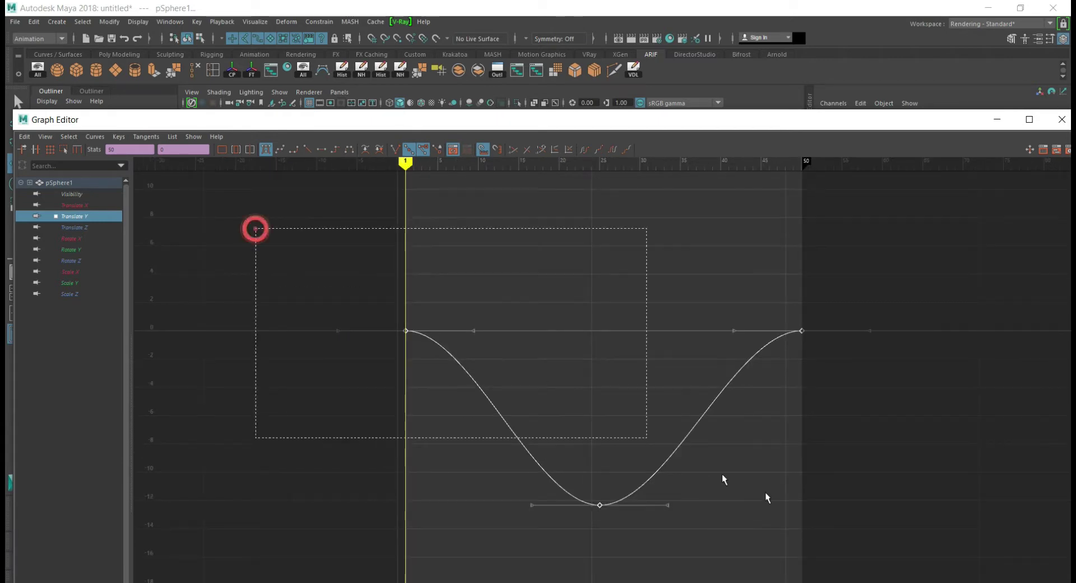
- Frame the Translate Y curve with its three keys in the Graph Editor
key("a")
right_click(553, 301)
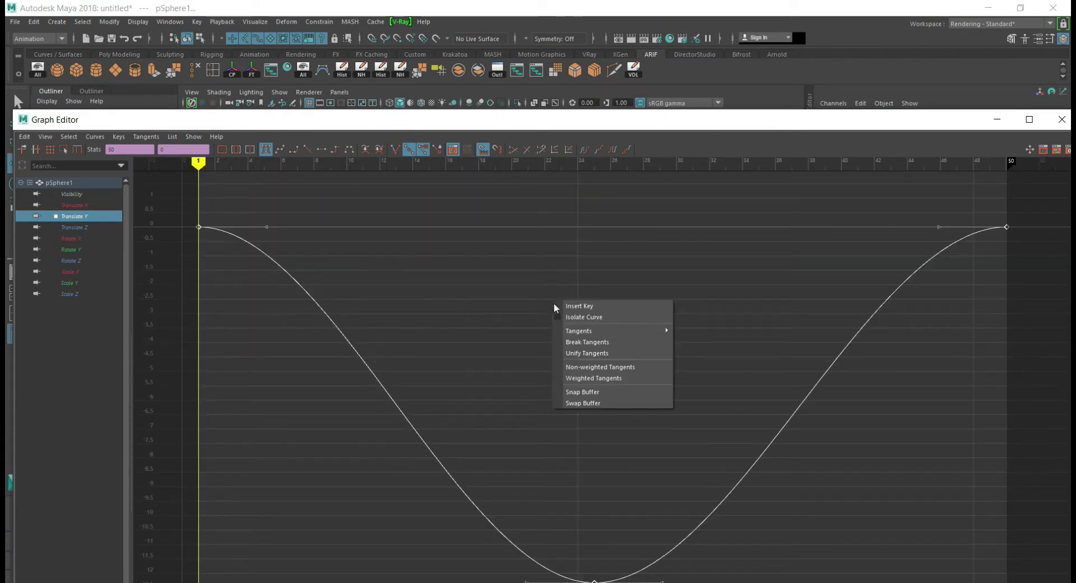
left_click(581, 347)
middle_click_drag(294, 244, 387, 281, "alt")
left_click(387, 274)
key("a")
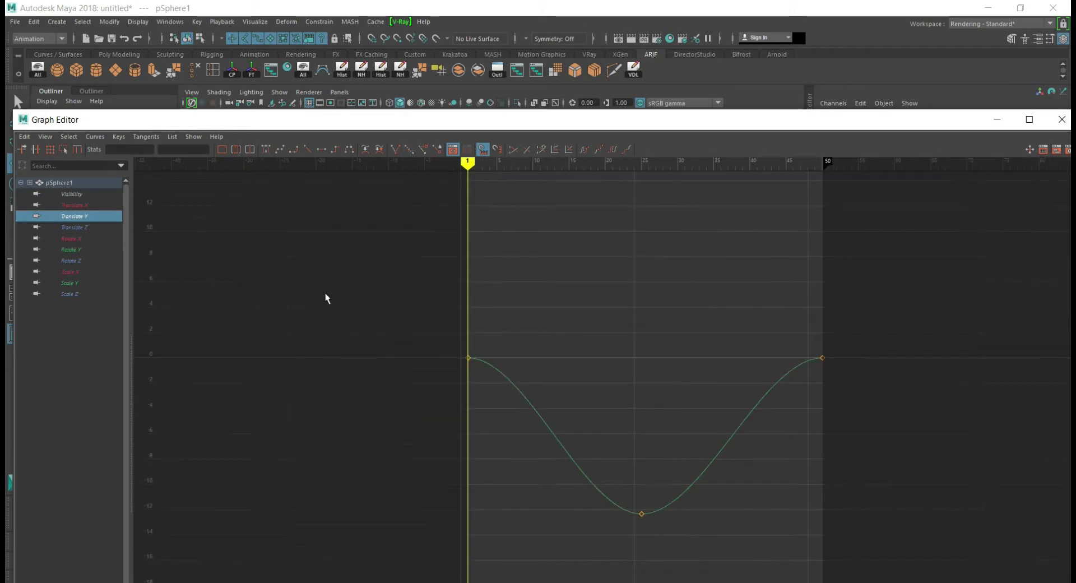
scroll(401, 333, "up", 5)
scroll(398, 328, "down", 3)
middle_click_drag(398, 312, 384, 300, "alt")
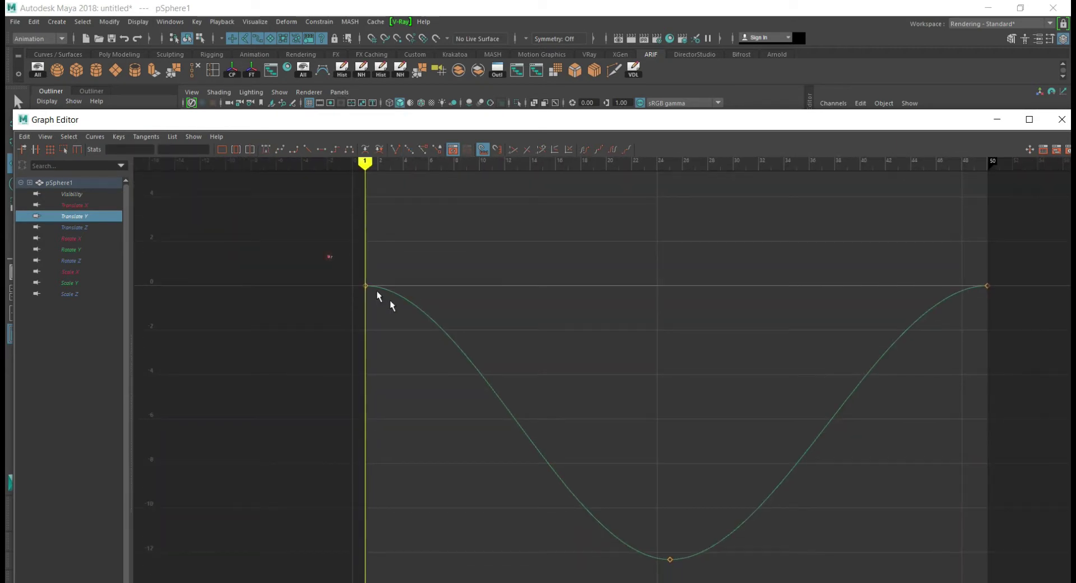
- Try tilting tangents on the frame-1 and frame-25 keys, then undo the change
left_click_drag(384, 300, 290, 270)
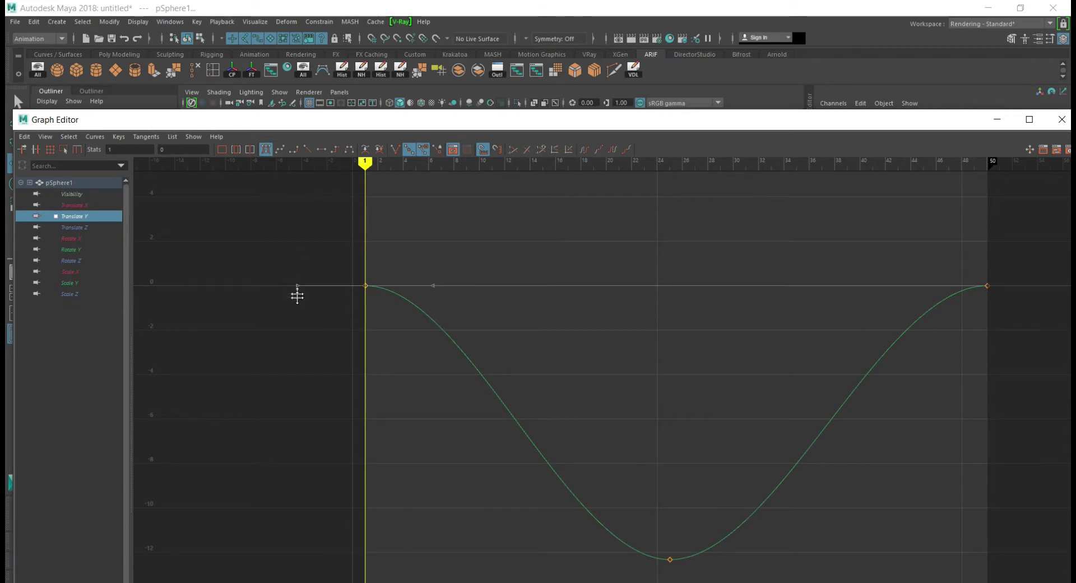
middle_click_drag(297, 296, 298, 283)
left_click(432, 285)
left_click_drag(600, 505, 680, 566)
middle_click_drag(680, 567, 684, 522, "alt")
left_click_drag(692, 501, 726, 537)
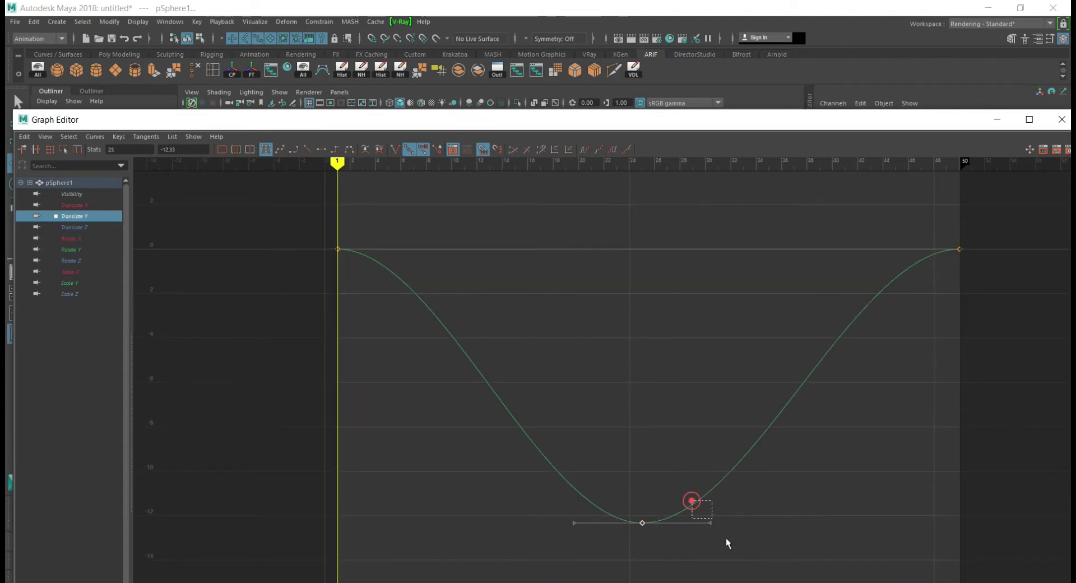
mouse_move(735, 549)
middle_mouse_down()
mouse_move(707, 498)
mouse_move(709, 507)
middle_mouse_up()
key("ctrl+z")
scroll(594, 429, "down", 5)
scroll(595, 429, "up", 3)
- Select the whole Translate Y curve and apply Break Tangents
left_click_drag(412, 257, 841, 576)
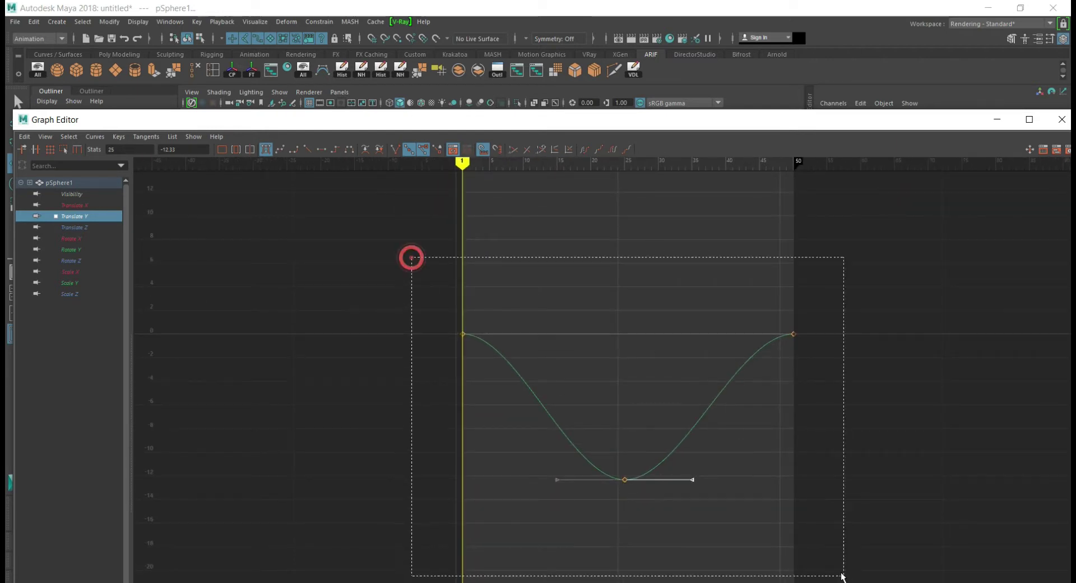
right_click(667, 437)
left_click(699, 481)
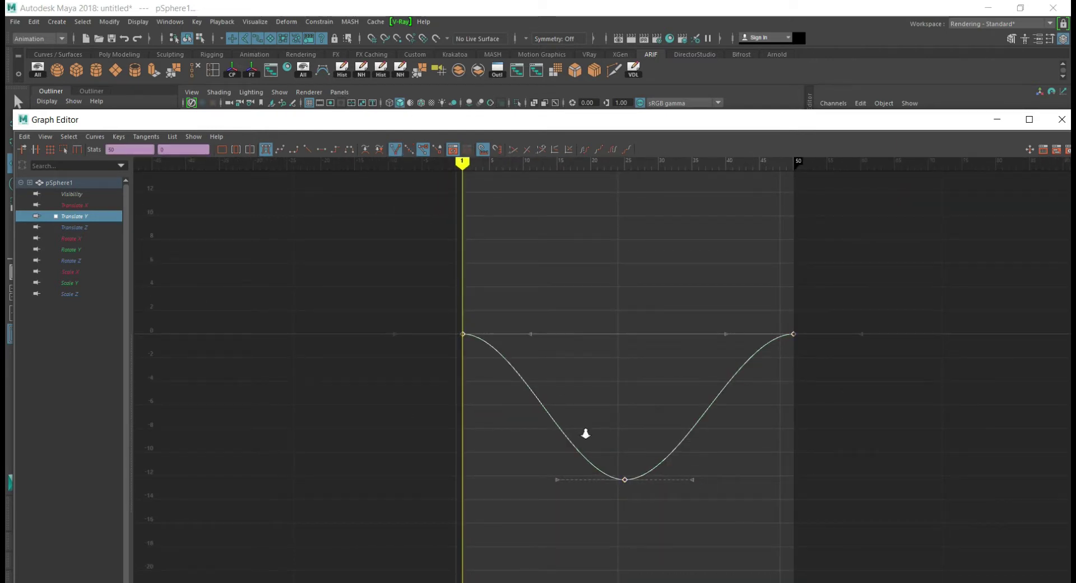
scroll(586, 434, "up", 5)
scroll(598, 449, "down", 2)
- Rotate the frame-25 key's incoming and outgoing tangents upward into a sharp V
middle_click_drag(742, 544, 750, 498)
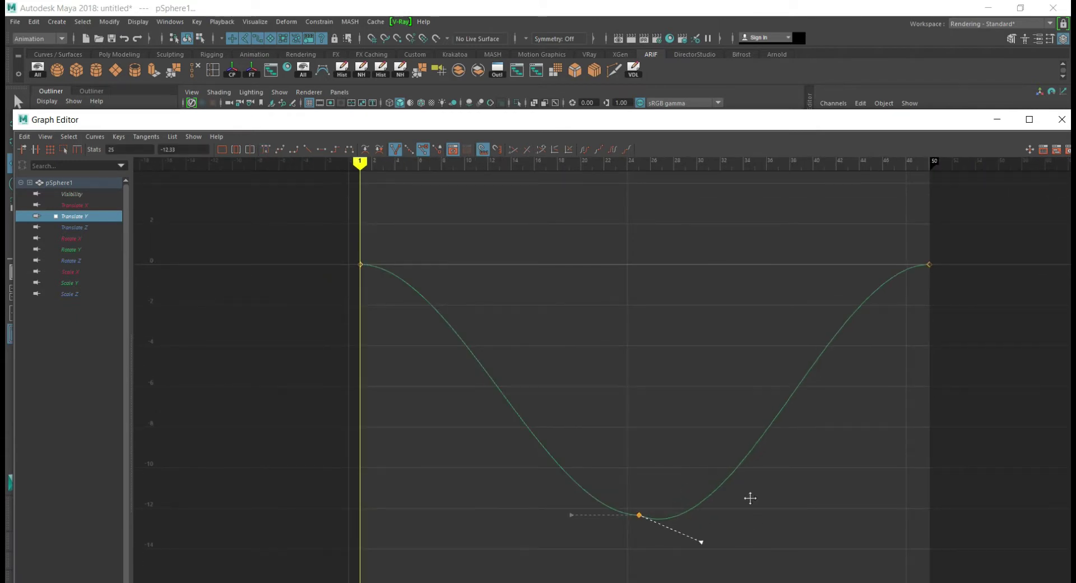
key("ctrl+z")
middle_click_drag(511, 379, 519, 384, "alt")
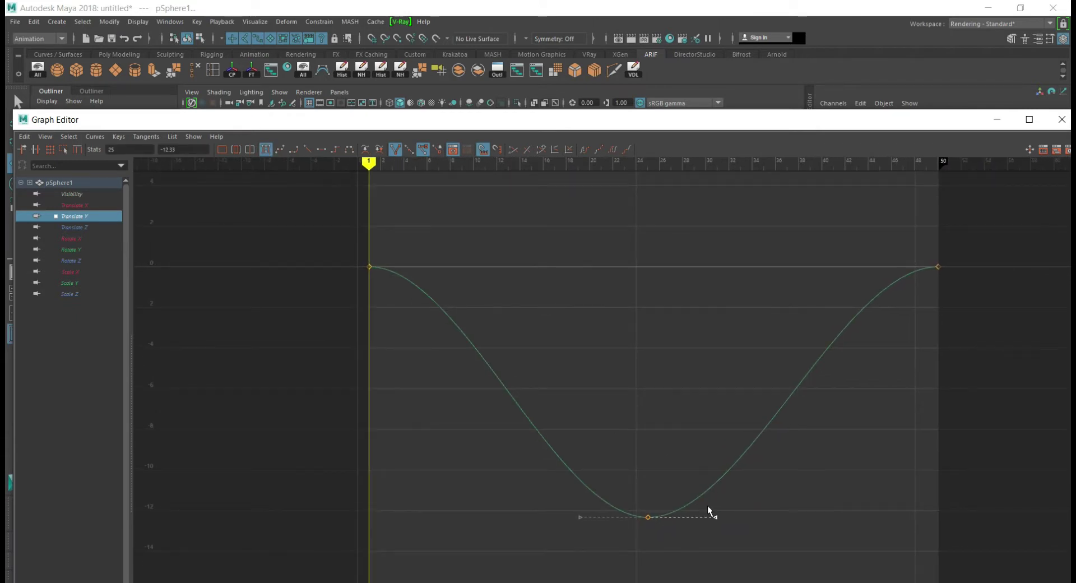
middle_click_drag(741, 520, 701, 470)
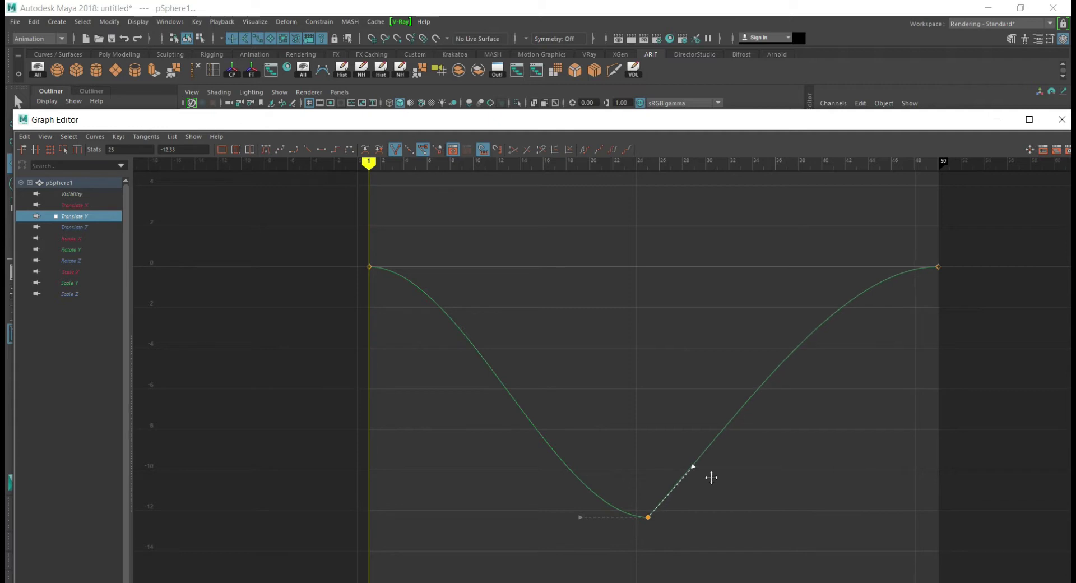
left_click_drag(533, 490, 586, 536)
middle_click_drag(586, 536, 623, 482)
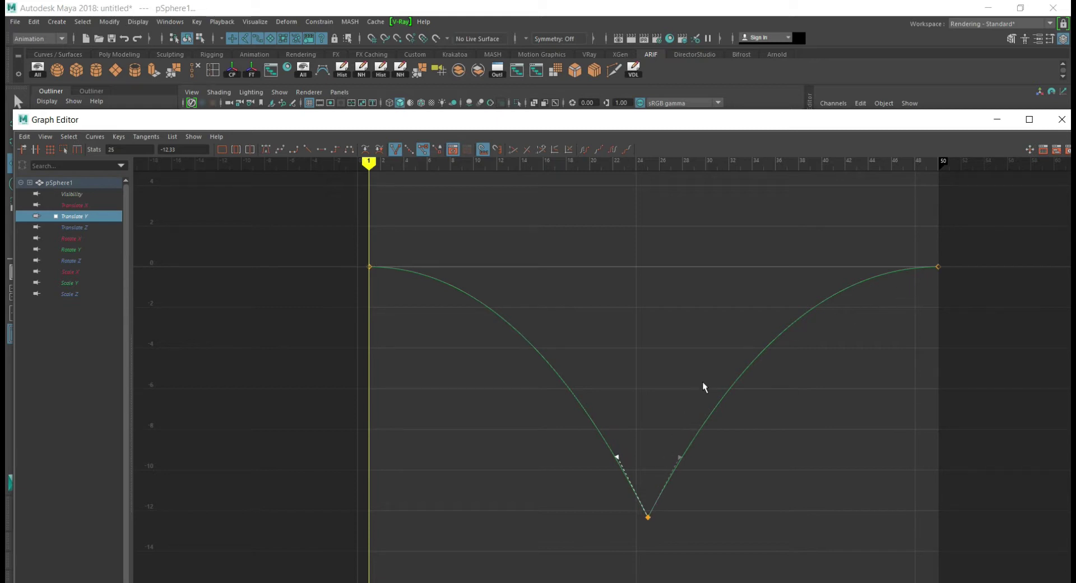
left_click(997, 118)
- Play the sharper bounce while tumbling the perspective view, then stop and reselect the sphere
left_click(654, 223)
key("alt+v")
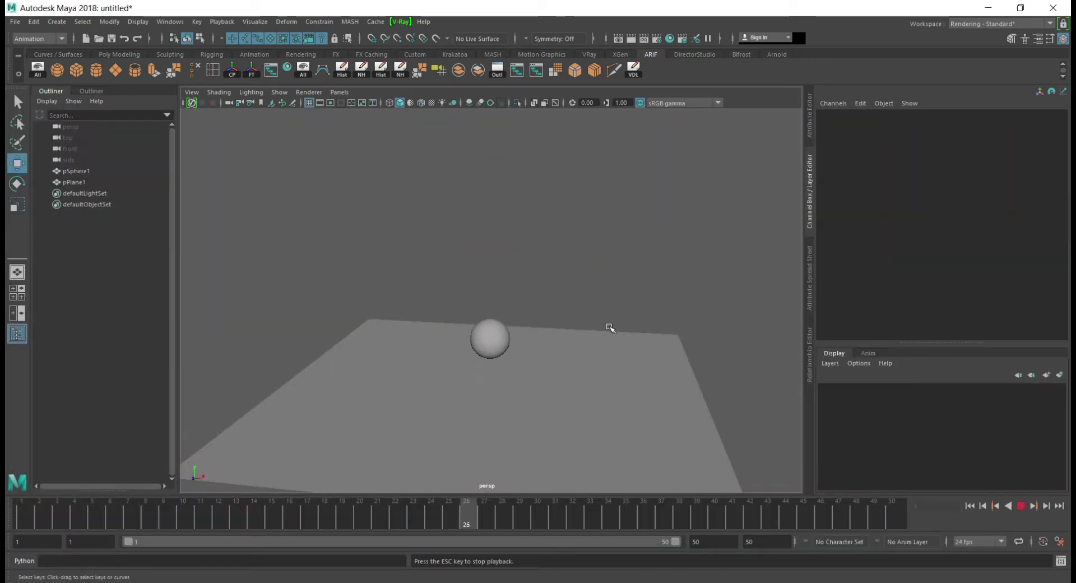
mouse_move(610, 328)
left_mouse_down("alt")
mouse_move(482, 365)
mouse_move(564, 347)
mouse_move(559, 367)
left_mouse_up("alt")
mouse_move(603, 401)
left_mouse_down("alt")
mouse_move(519, 372)
mouse_move(529, 368)
left_mouse_up("alt")
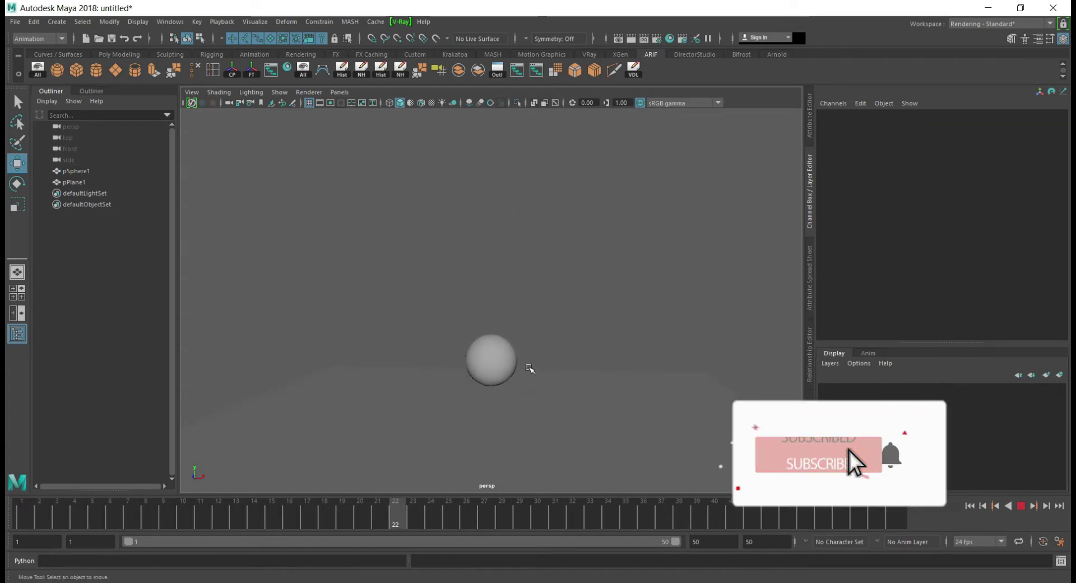
key("Escape")
left_click(501, 226)
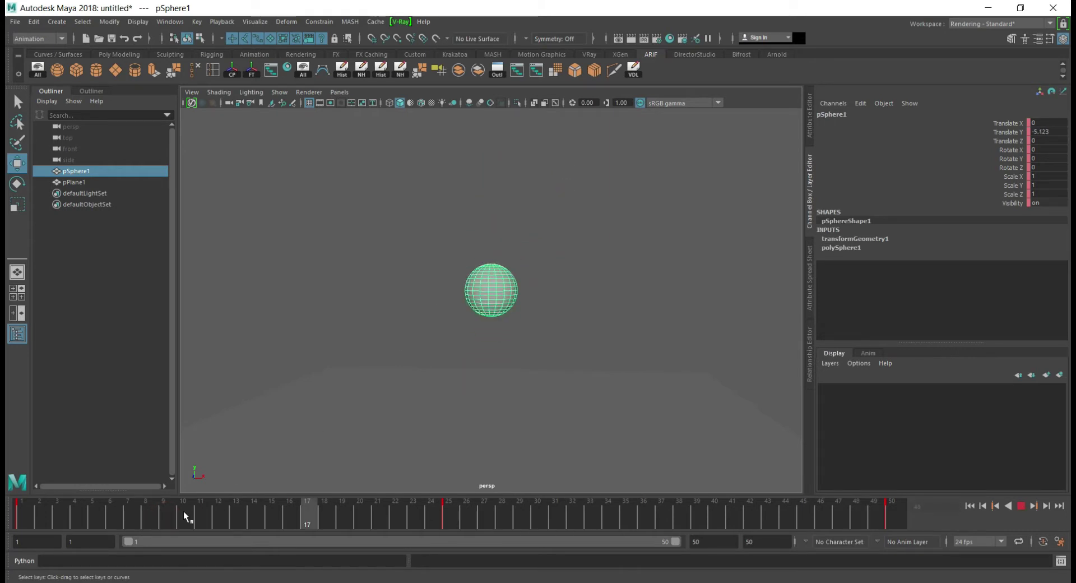
- At frame 25, squash the sphere to Scale Y 0.9 in the Channel Box
left_click(24, 511)
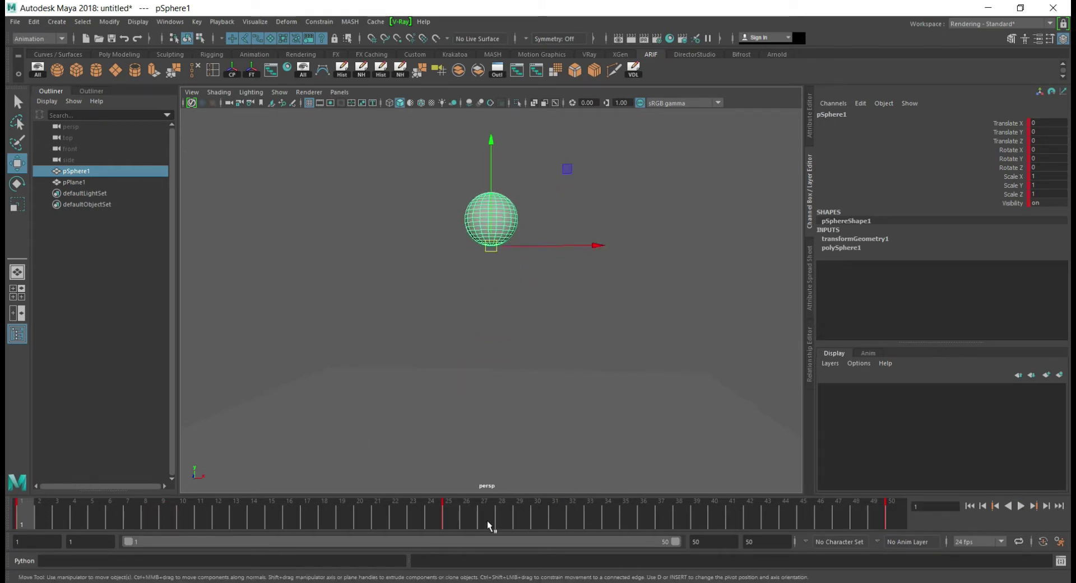
left_click(447, 517)
key("f")
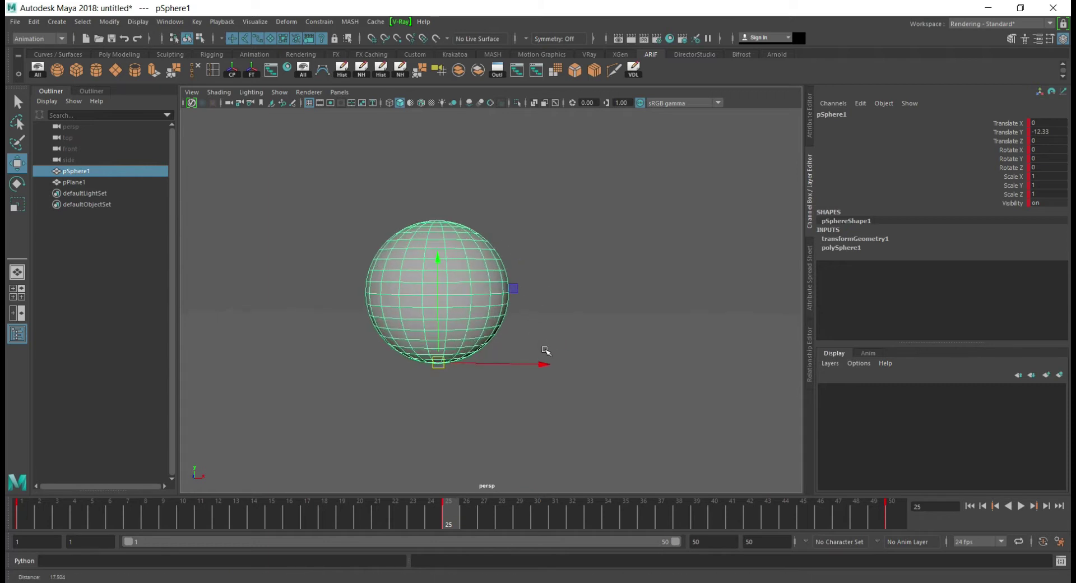
key("r")
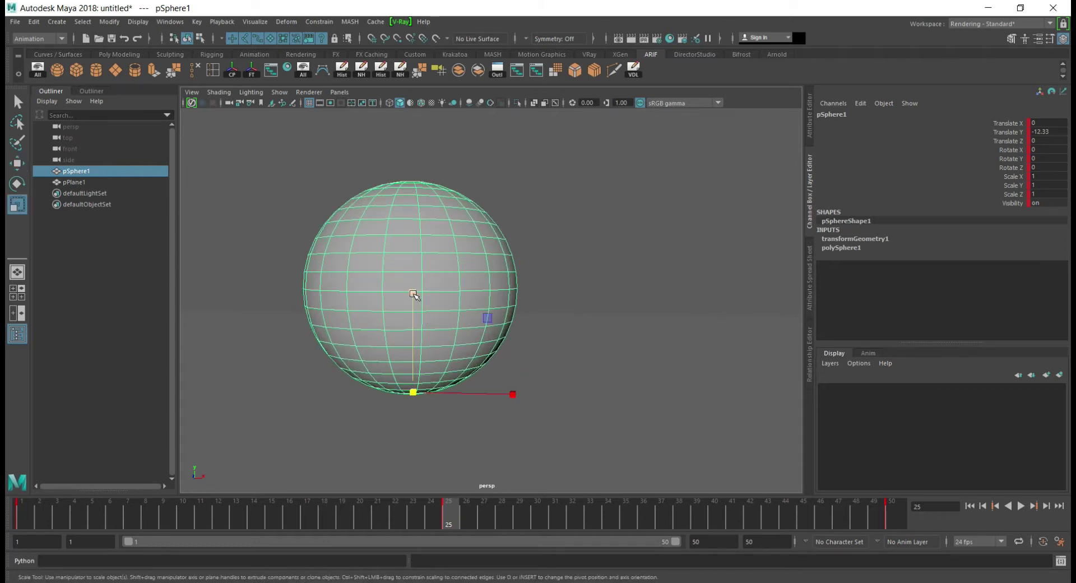
middle_click_drag(413, 294, 414, 299)
double_click(1048, 186)
type("1")
key("Return")
left_click(1052, 185)
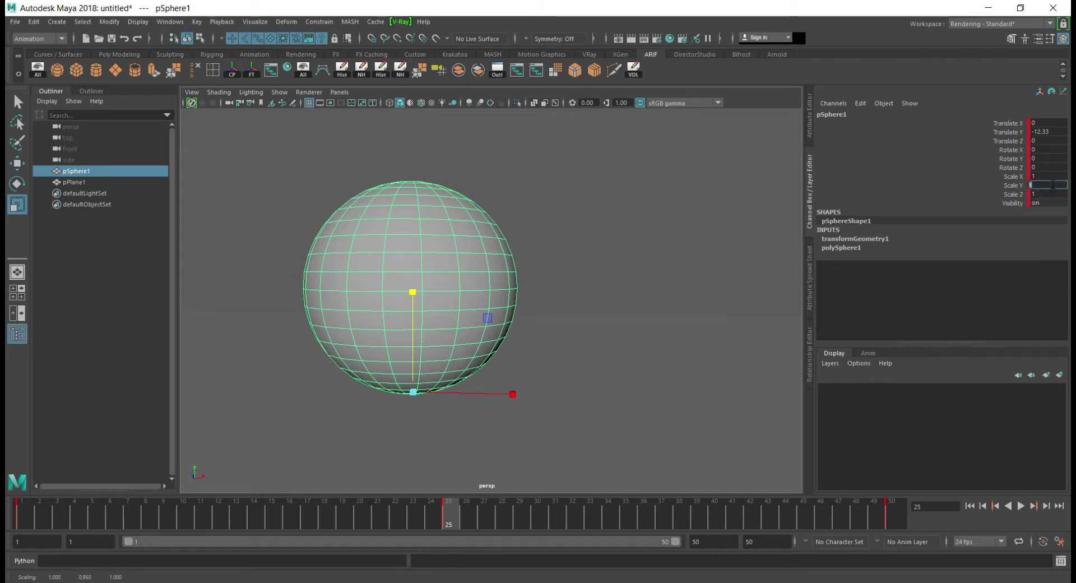
key("BackSpace")
key("Return")
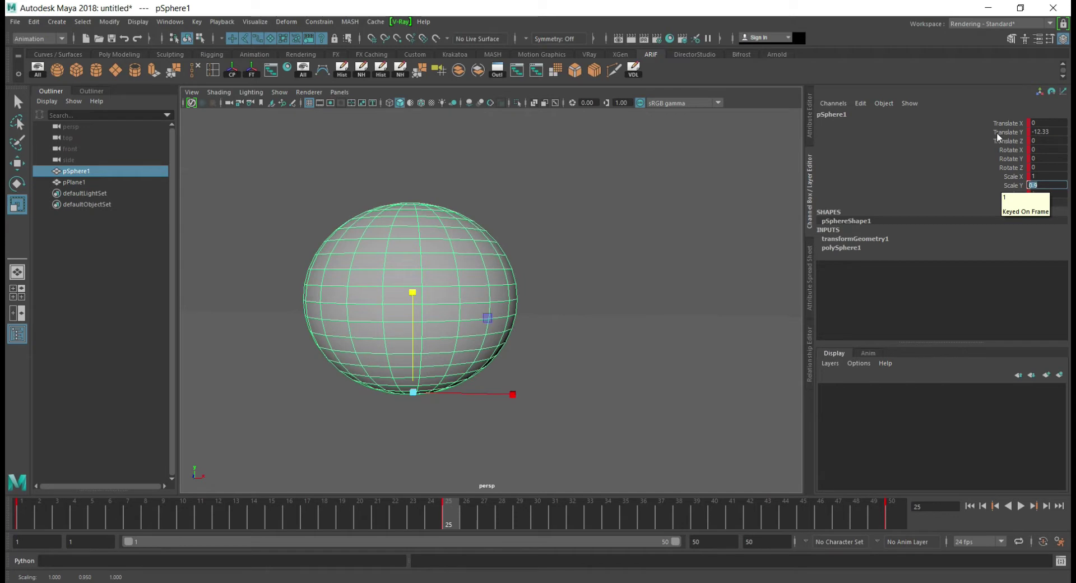
- Key Scale Y with Key Selected and dismiss the connection-lost message
left_click(1008, 185)
right_click(1007, 185)
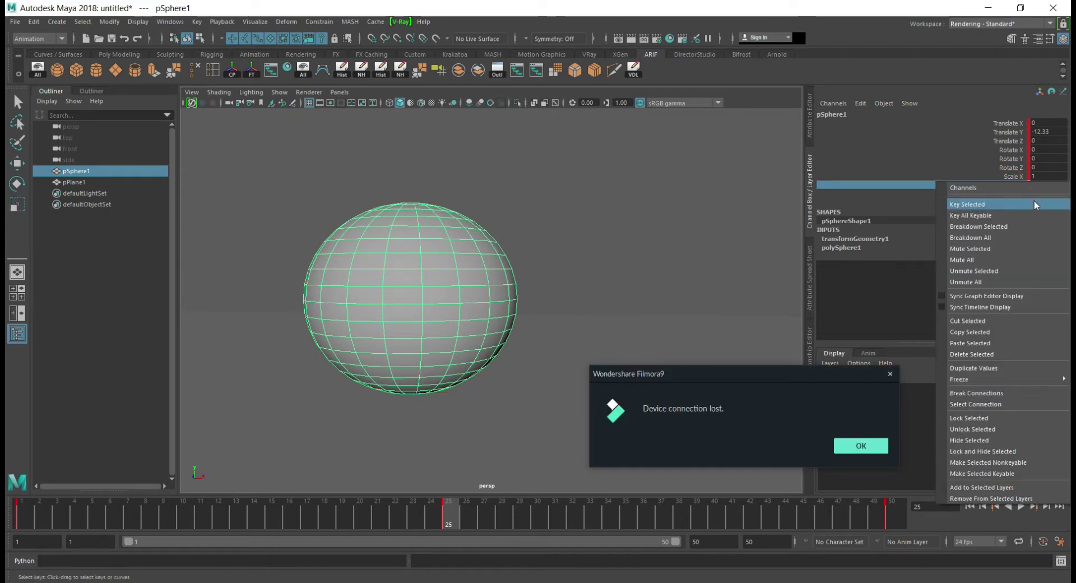
left_click(1034, 201)
left_click(851, 445)
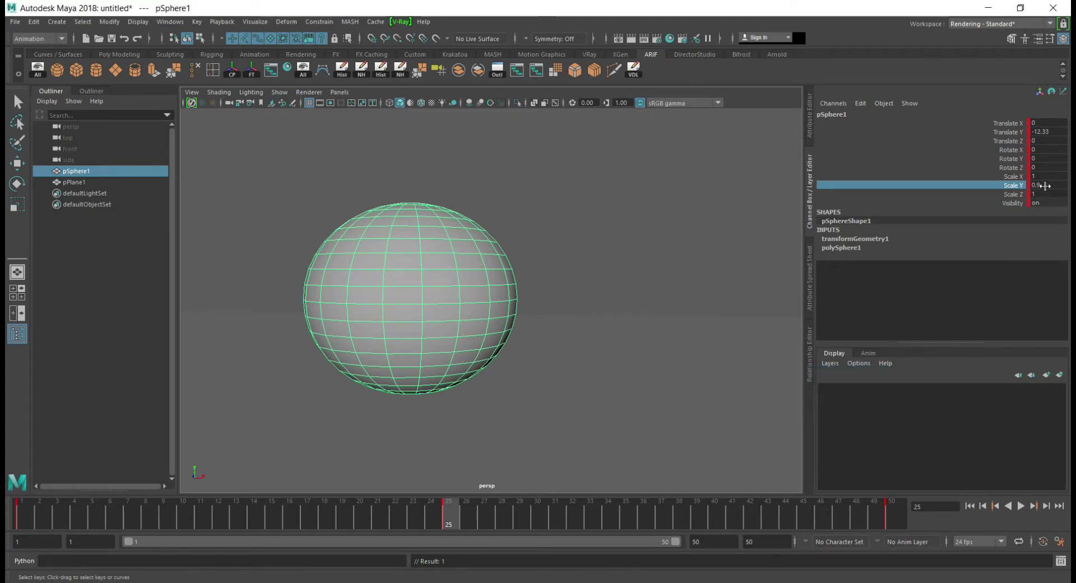
right_click(1019, 195)
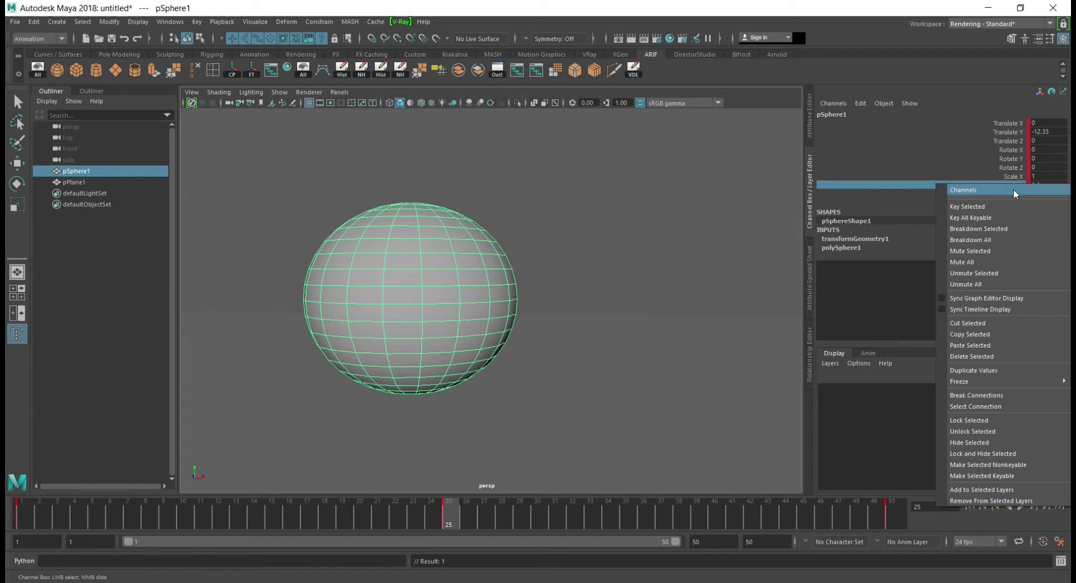
scroll(676, 278, "down", 2)
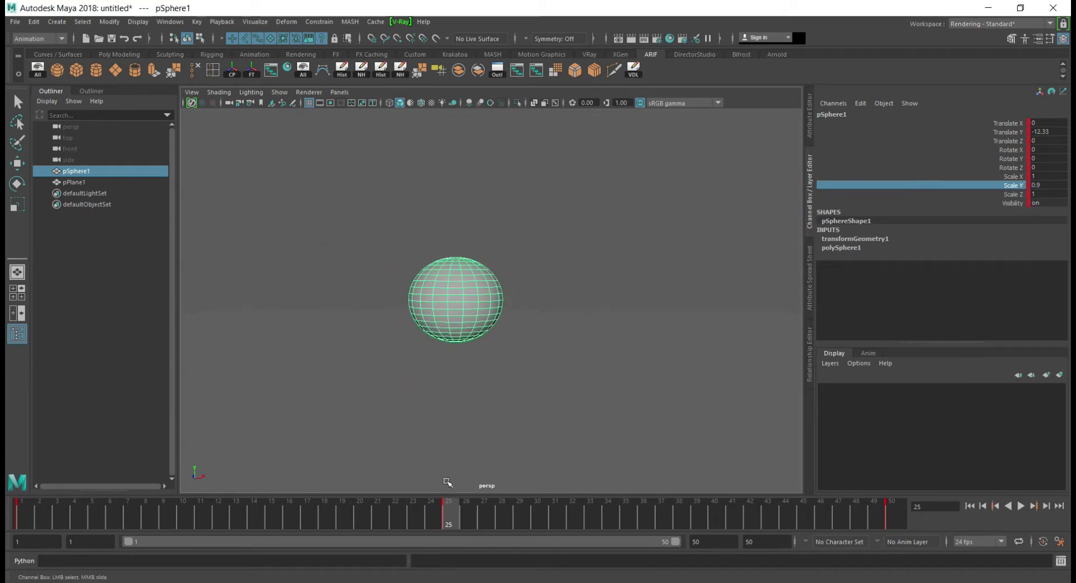
- Play the squashing bounce from frame 1, then go to frame 3 to edit Scale Y
left_click_drag(445, 516, 17, 516)
middle_click_drag(458, 204, 458, 269, "alt")
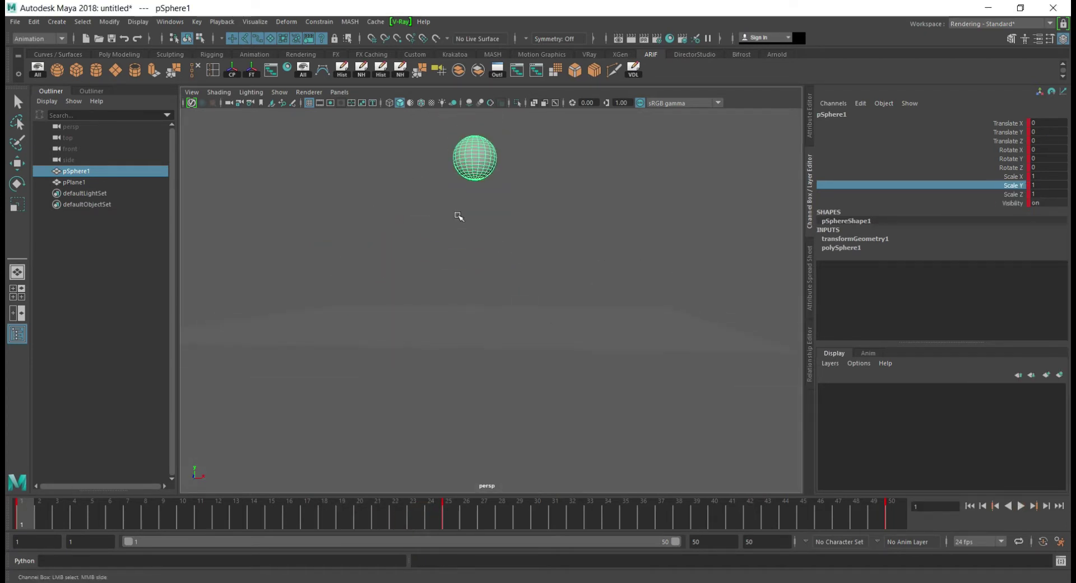
key("alt+v")
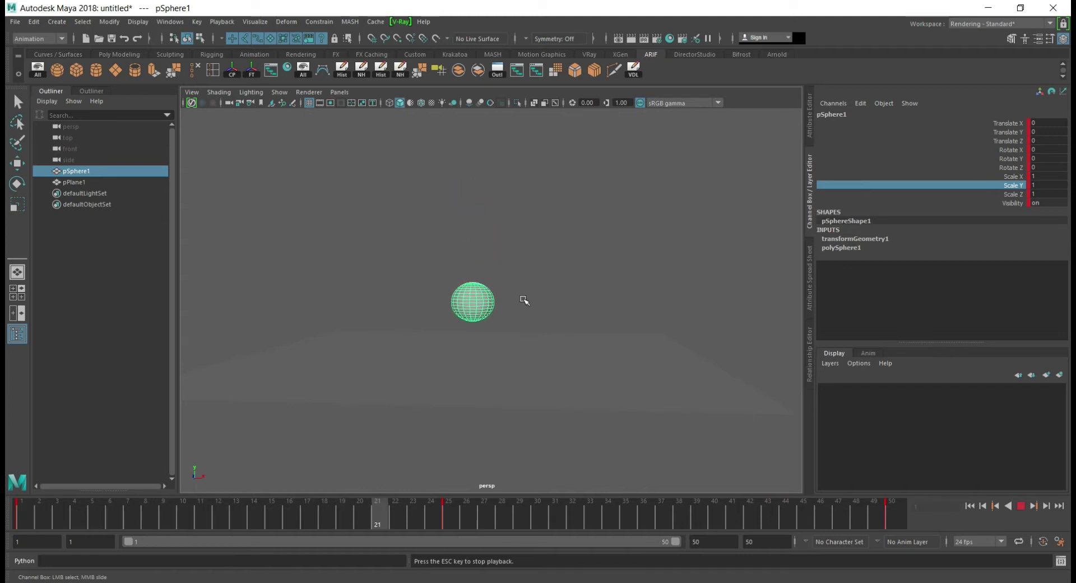
left_click(9, 515)
mouse_move(18, 512)
left_mouse_down()
mouse_move(328, 540)
mouse_move(442, 536)
mouse_move(446, 517)
mouse_move(412, 521)
mouse_move(456, 522)
mouse_move(419, 520)
left_mouse_up()
double_click(1046, 185)
- Key the ball's Scale Y at 1 on frame 23
right_click_drag(457, 393, 596, 312, "alt")
left_click(1056, 183)
key("Return")
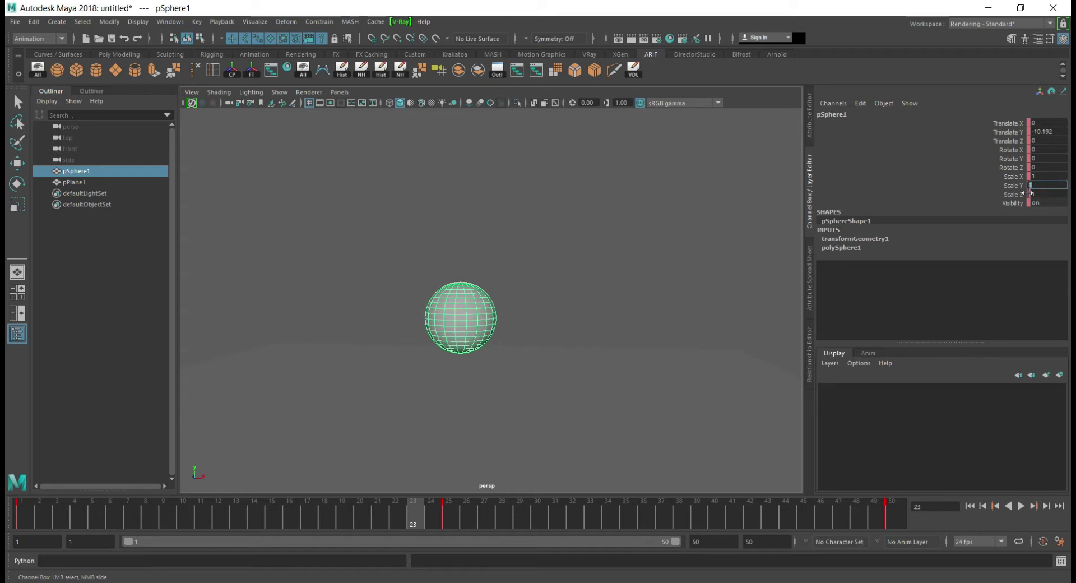
left_click(1012, 186)
right_click(1012, 186)
left_click(1015, 205)
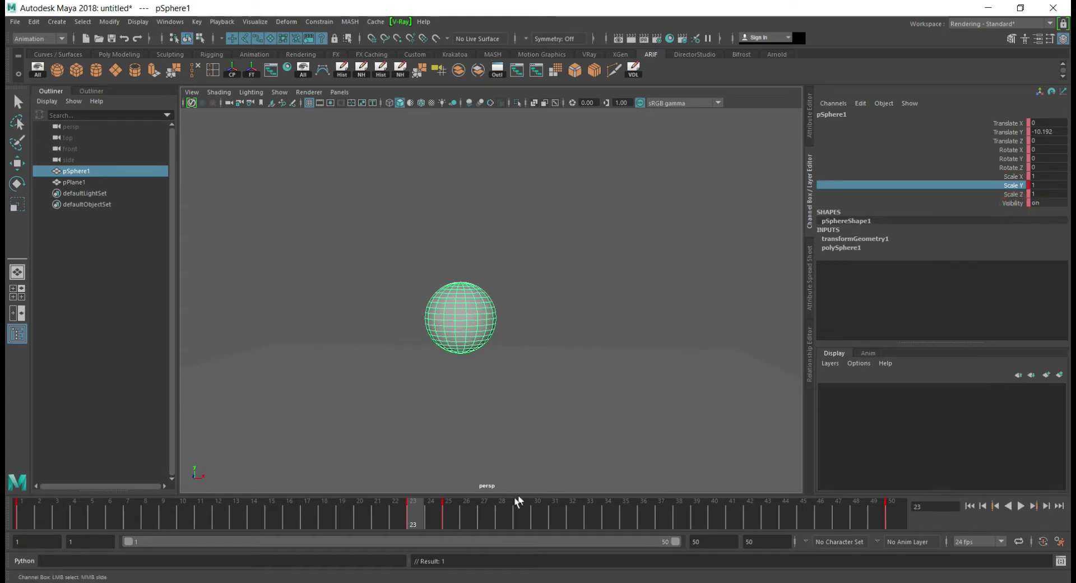
- At frame 27, key Scale Y back at 1 so the ball is round again
left_click(468, 512)
left_click(481, 516)
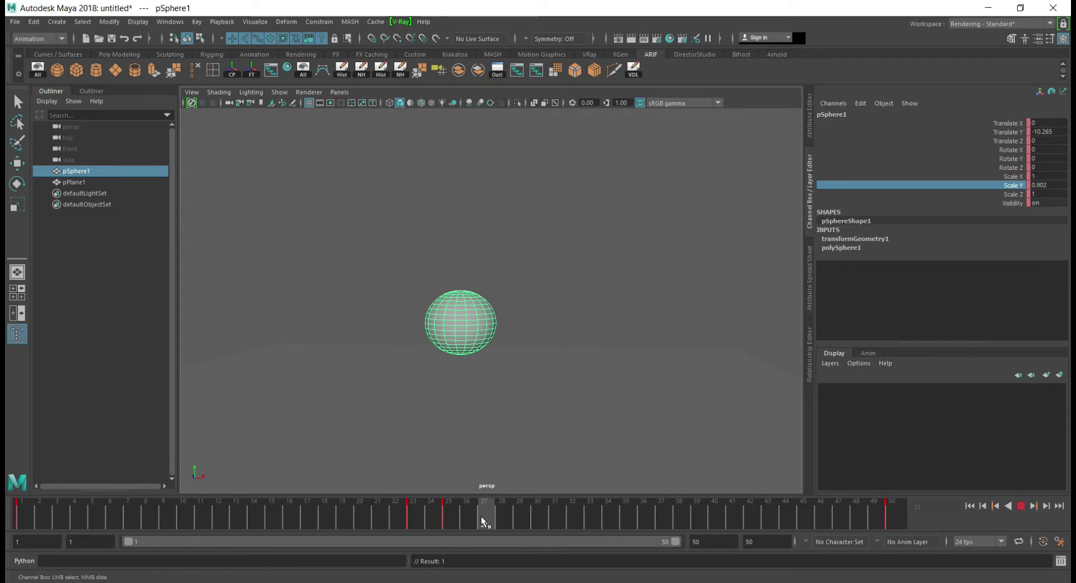
left_click(1046, 186)
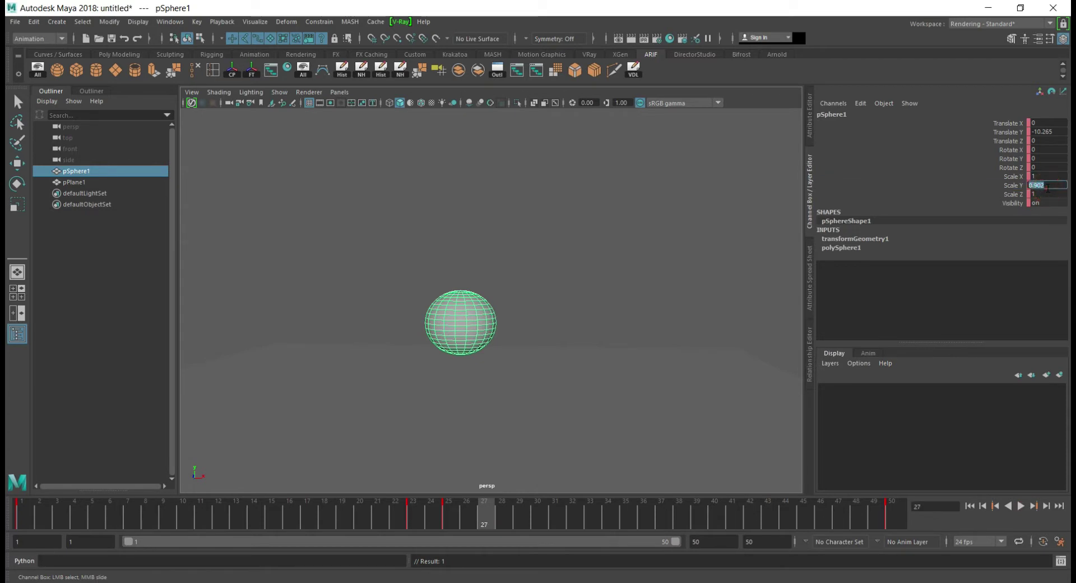
type("1")
key("Return")
right_click(1019, 187)
left_click(1019, 212)
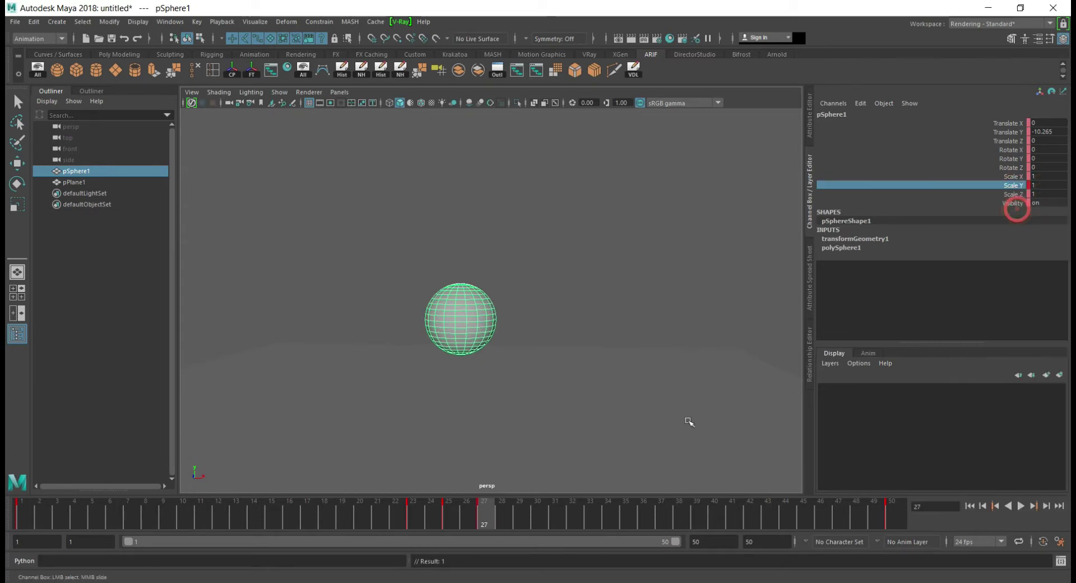
- Scrub and play back the bounce, stopping at frame 25
left_click_drag(438, 510, 424, 528)
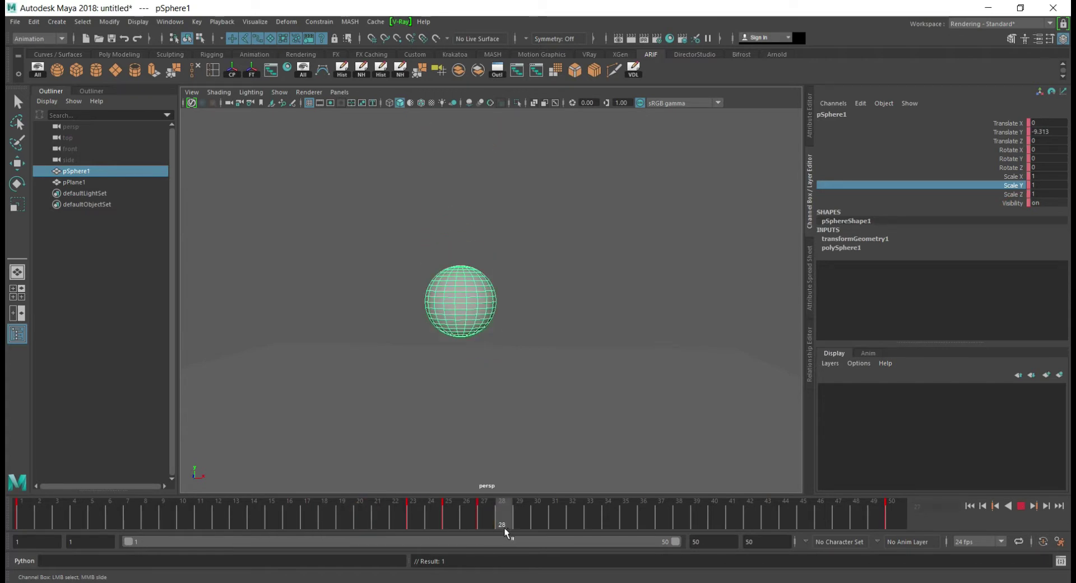
left_click_drag(424, 528, 272, 521)
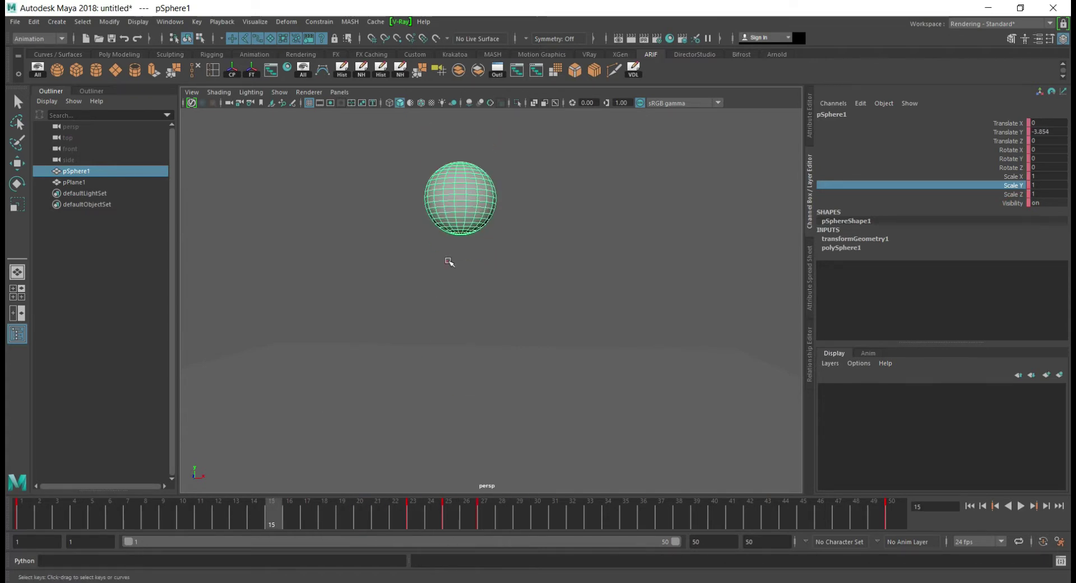
left_click(573, 273)
key("r")
key("alt+v")
mouse_move(588, 298)
left_mouse_down("alt")
mouse_move(524, 317)
mouse_move(586, 288)
mouse_move(440, 250)
mouse_move(503, 312)
left_mouse_up("alt")
key("alt+v")
- At frame 25, key Scale Y at 0.8 to squash the ball and preview playback
key("w")
left_click(462, 350)
double_click(1047, 185)
type("1")
key("Return")
left_click(1011, 185)
right_click(1011, 185)
left_click(1004, 201)
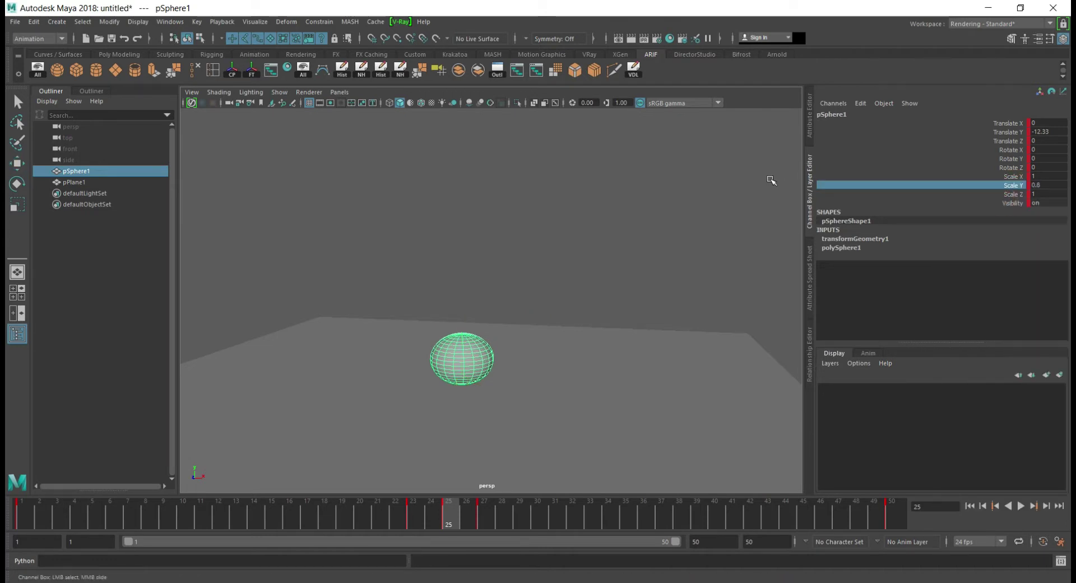
left_click(771, 180)
key("alt+v")
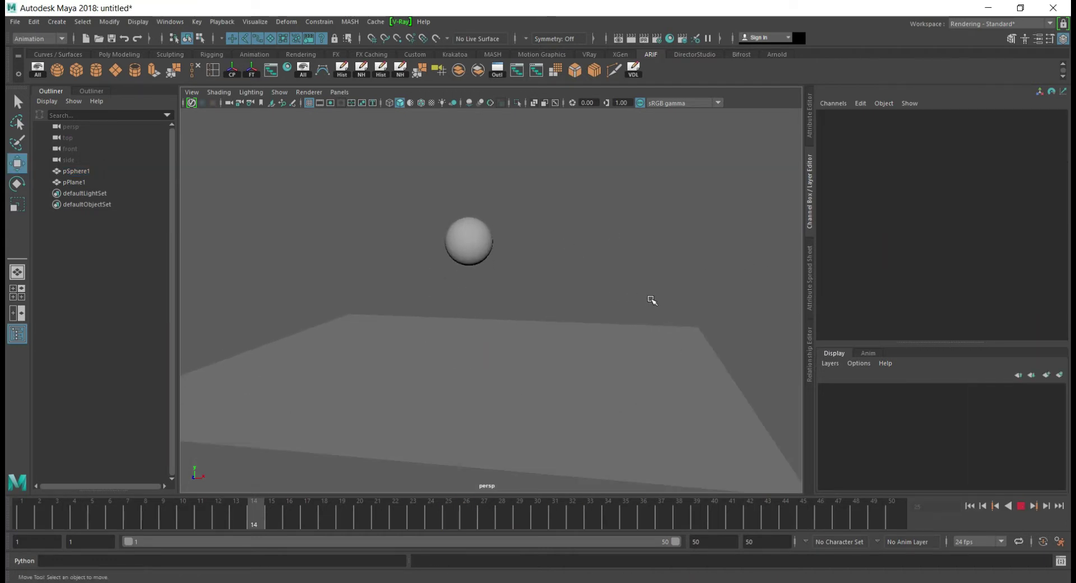
- Watch the squash-and-stretch bounce, stop at frame 38, and select the animation end-time value
left_click(619, 308)
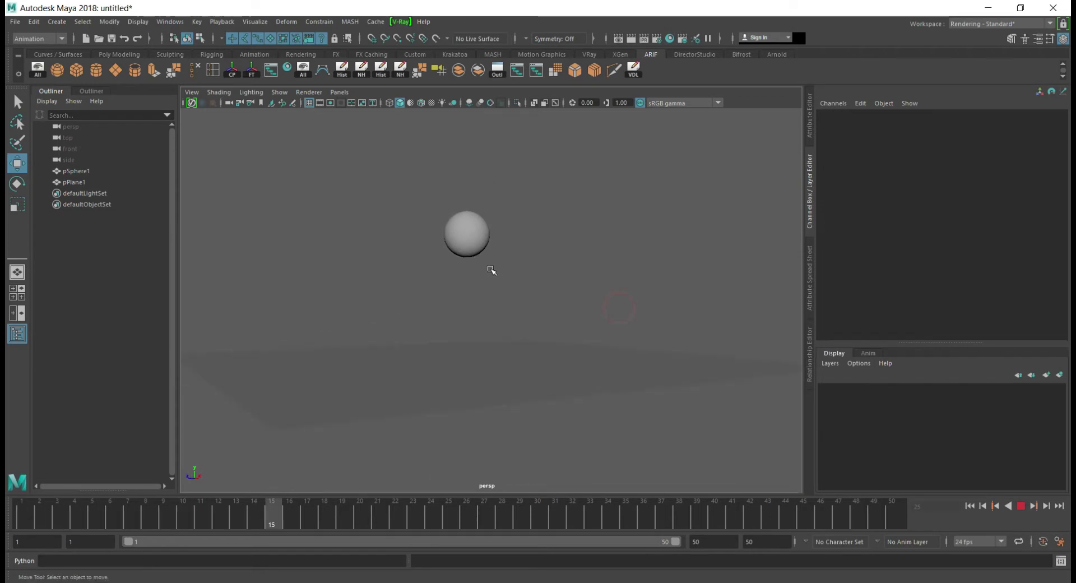
left_click(506, 281)
left_click(551, 281)
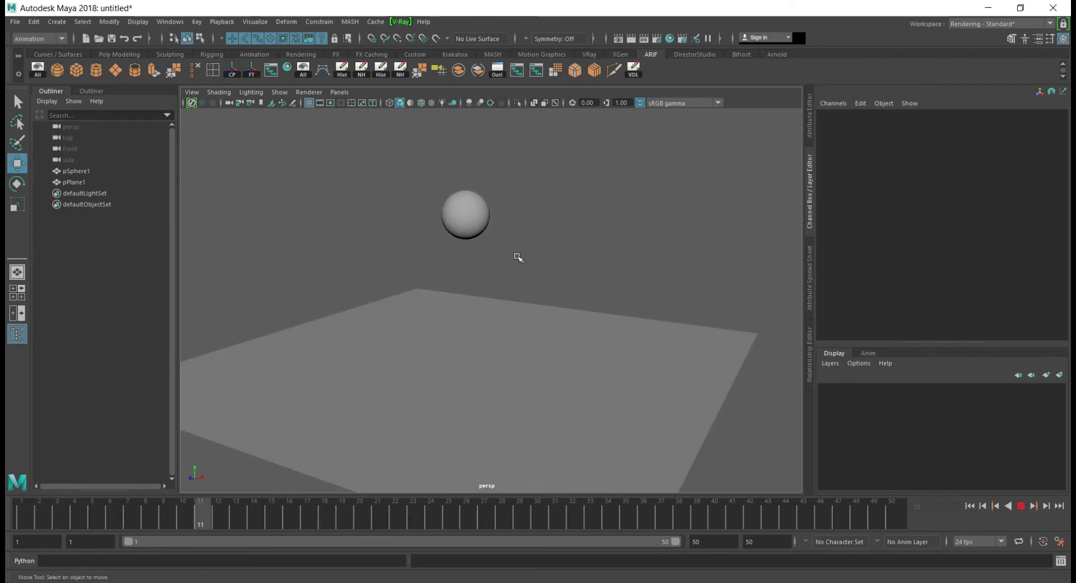
key("Escape")
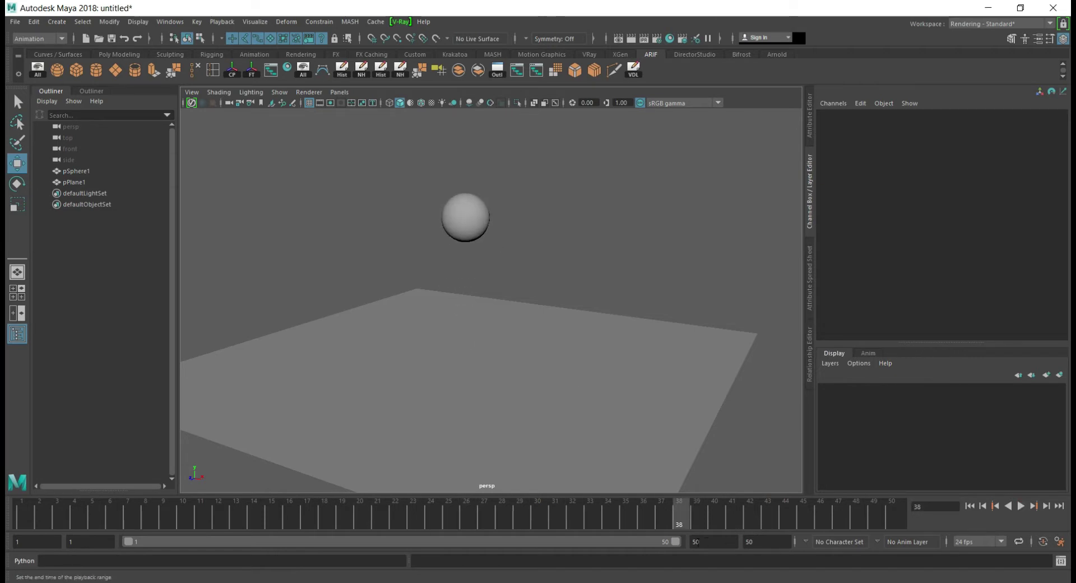
key("Return")
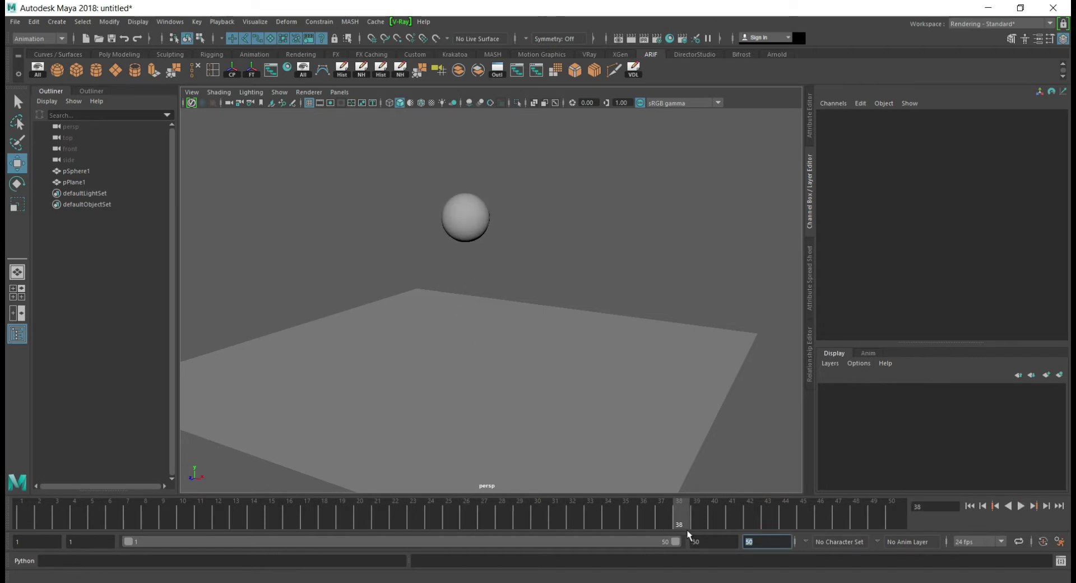
- Set the animation end time to 200 and start widening the playback range
type("200")
key("Return")
mouse_move(657, 521)
left_mouse_down()
mouse_move(447, 509)
mouse_move(57, 513)
left_mouse_up()
left_click_drag(266, 542, 537, 543)
- Replay the ball's bounce and extend the playback range to frame 200
left_click(451, 204)
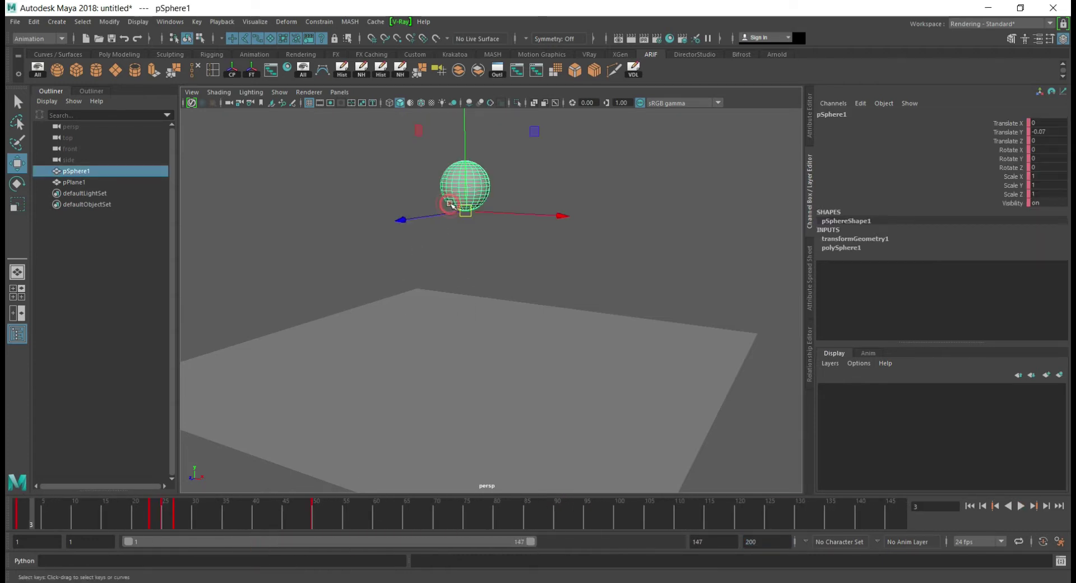
key("alt+v")
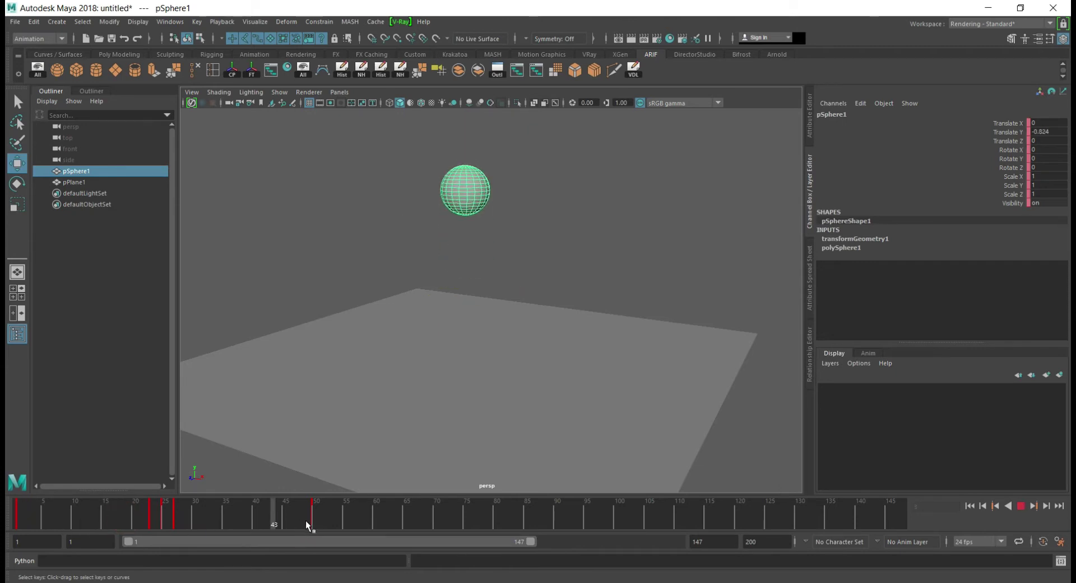
key("alt+v")
key("alt+shift+v")
key("alt+v")
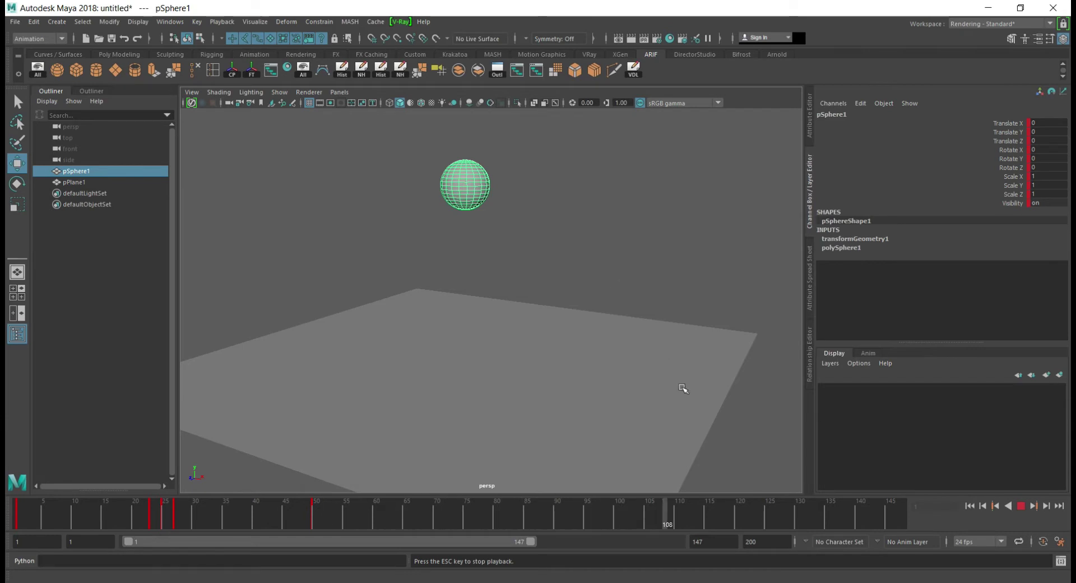
left_click_drag(531, 542, 676, 542)
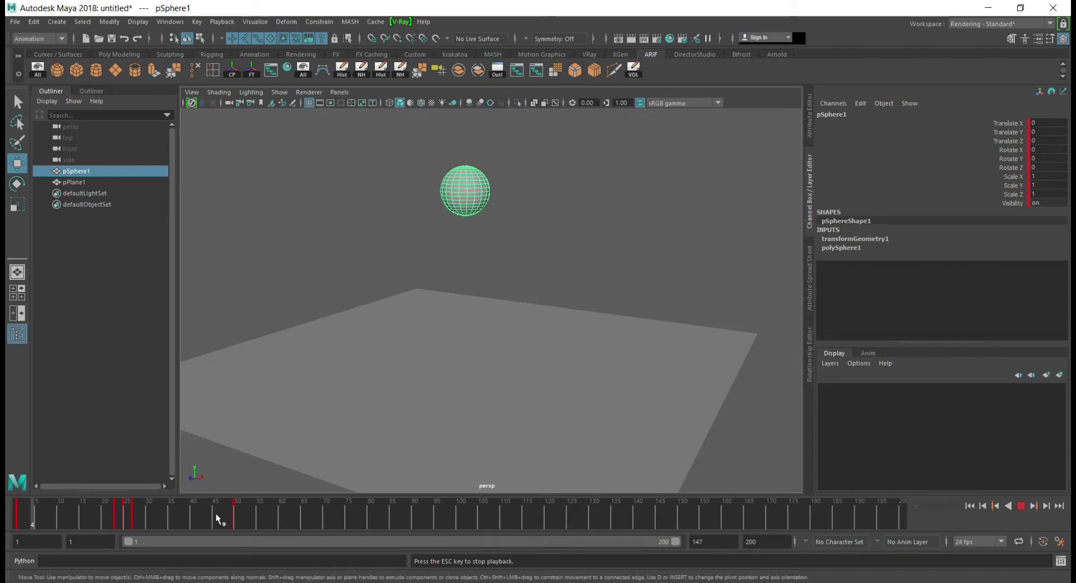
- Stop playback and select the keyed frames 1 to 52 on the time slider
left_click(247, 511)
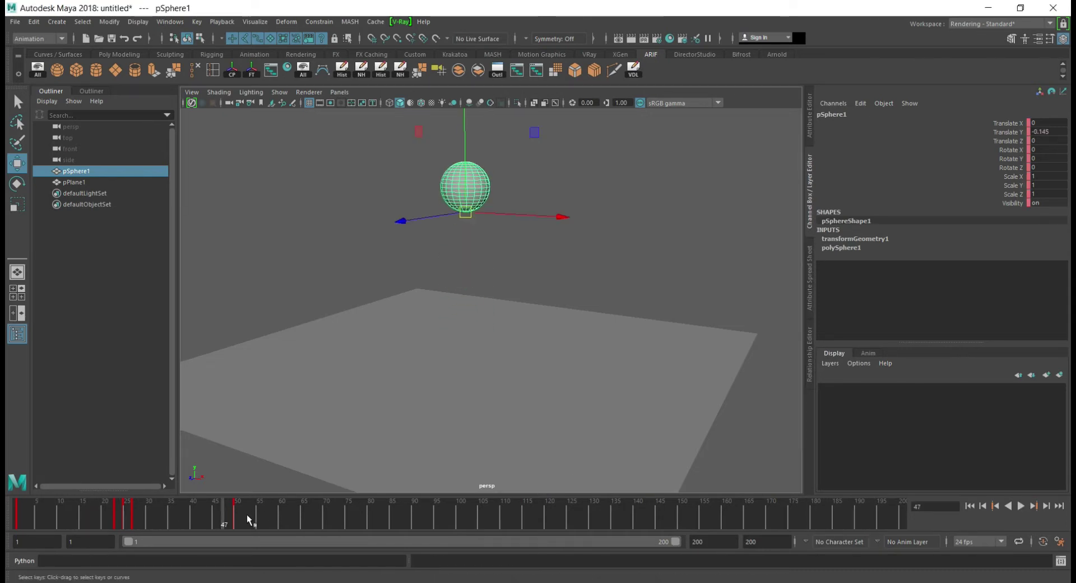
left_click(237, 513)
left_click_drag(238, 513, 16, 513, "shift")
left_click(169, 22)
mouse_move(199, 83)
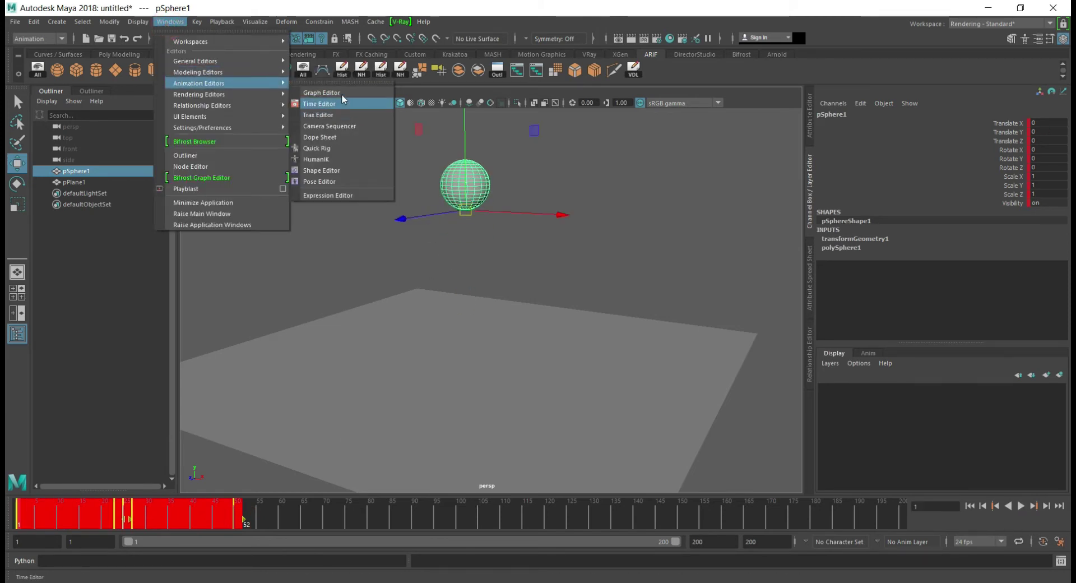
- In the Graph Editor, select all the ball's keys and set Post Infinity to Cycle
left_click(341, 93)
key("a")
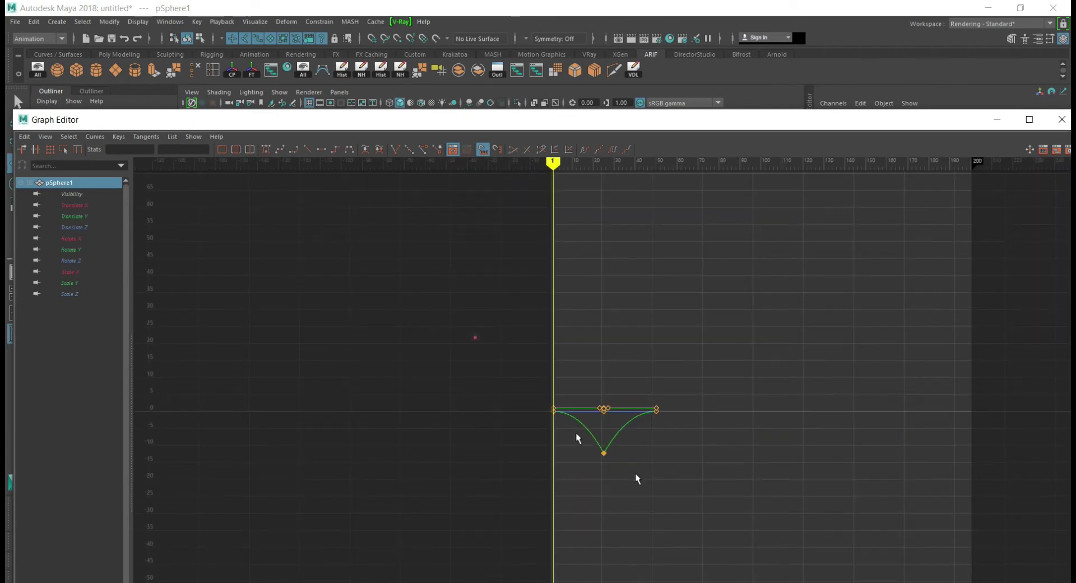
left_click_drag(444, 323, 726, 500)
key("f")
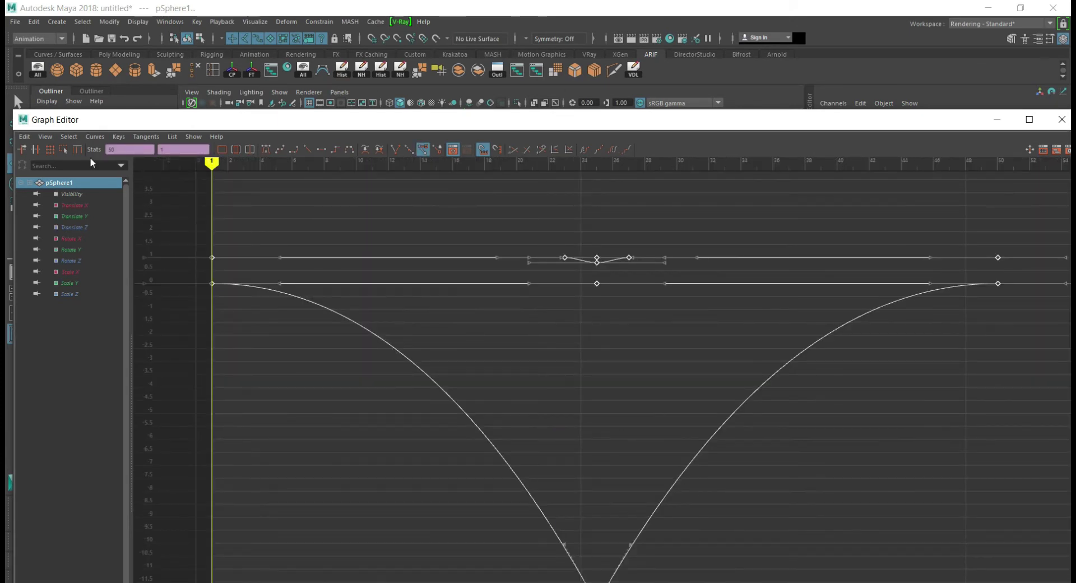
left_click(113, 139)
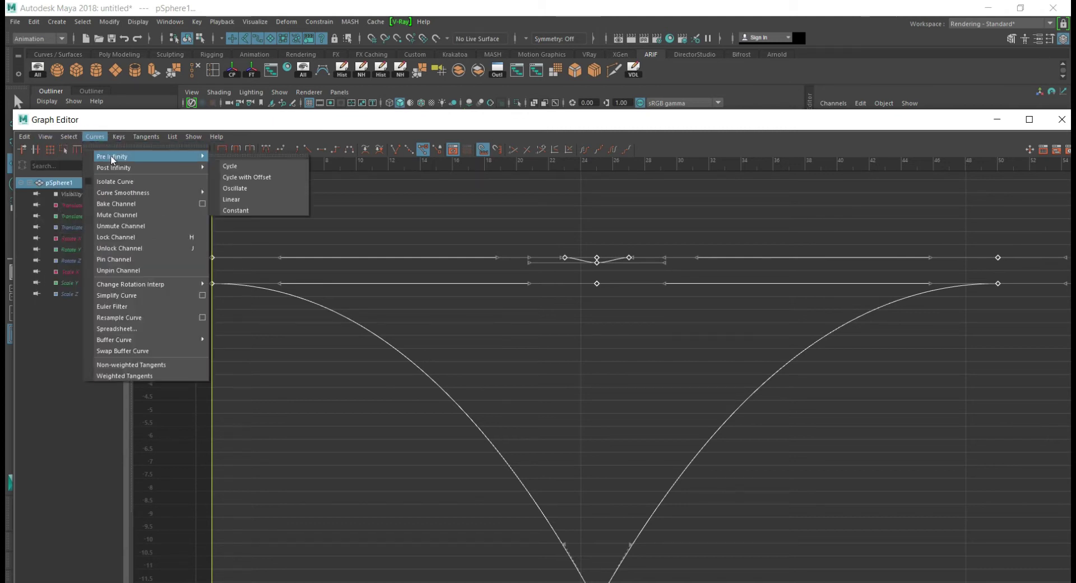
mouse_move(127, 167)
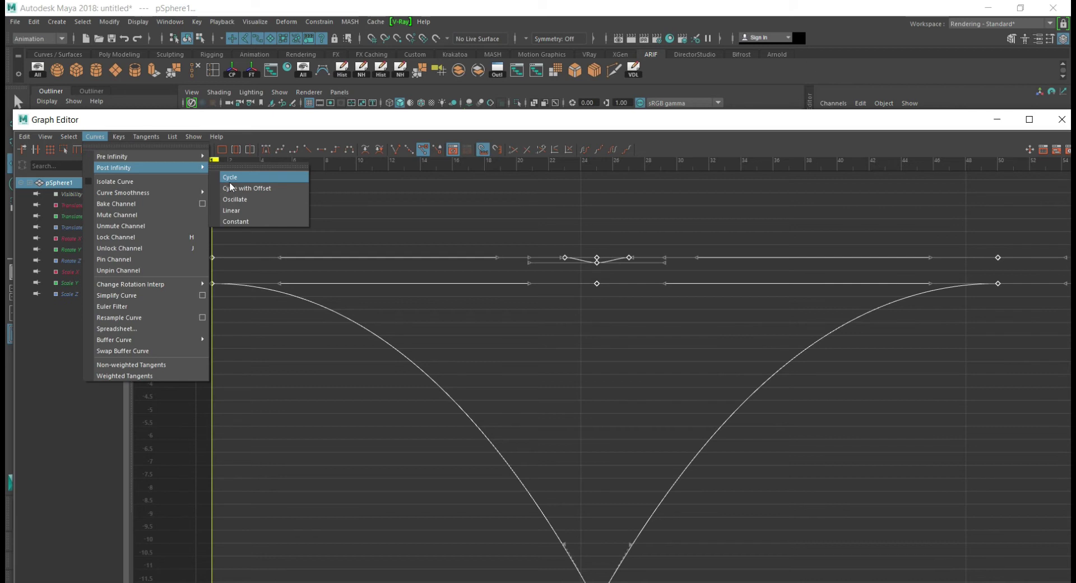
left_click(245, 177)
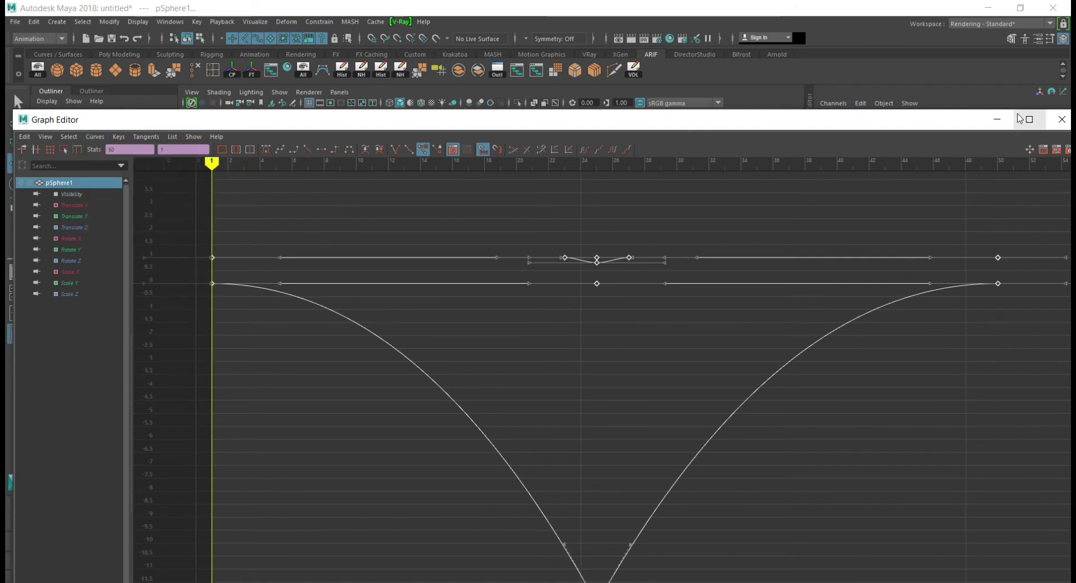
- Close the Graph Editor and replay the ball's bounce from frame 1
left_click(1062, 119)
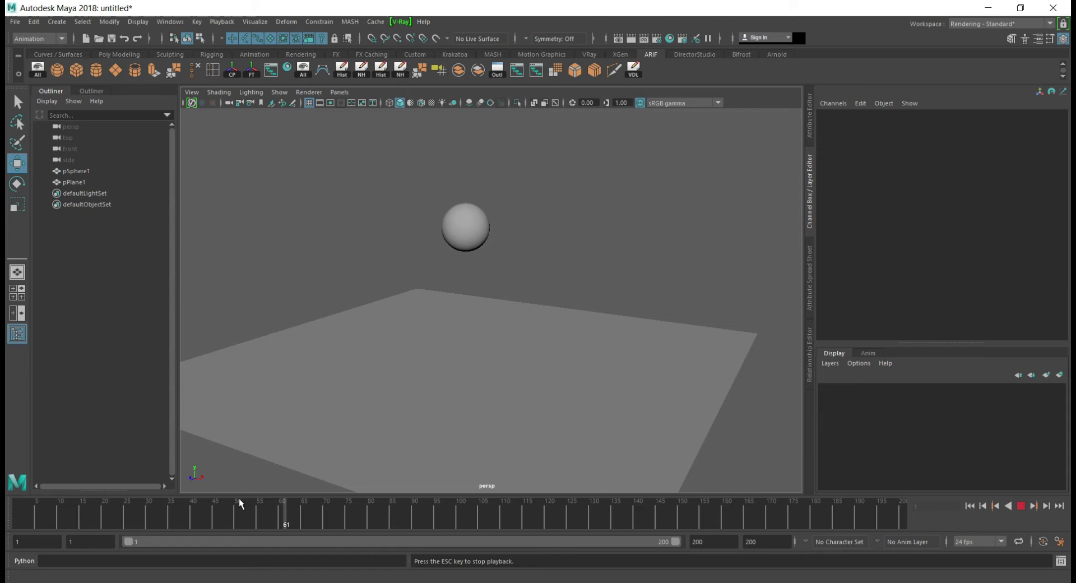
left_click(486, 203)
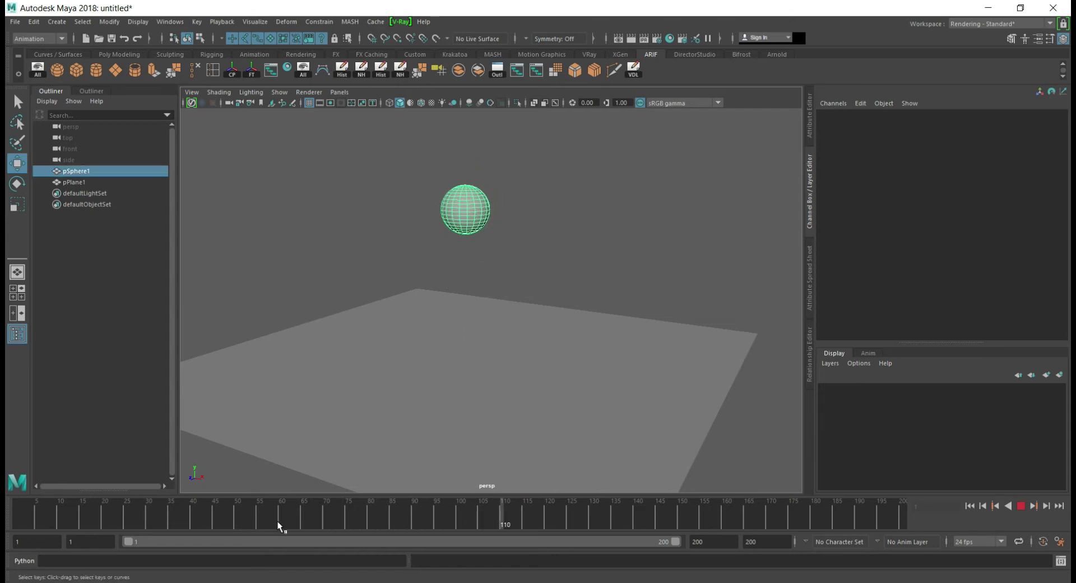
left_click(352, 516)
left_click(1021, 506)
- Set the animation end time to 500 and let the cycled bounce keep playing
left_click(724, 542)
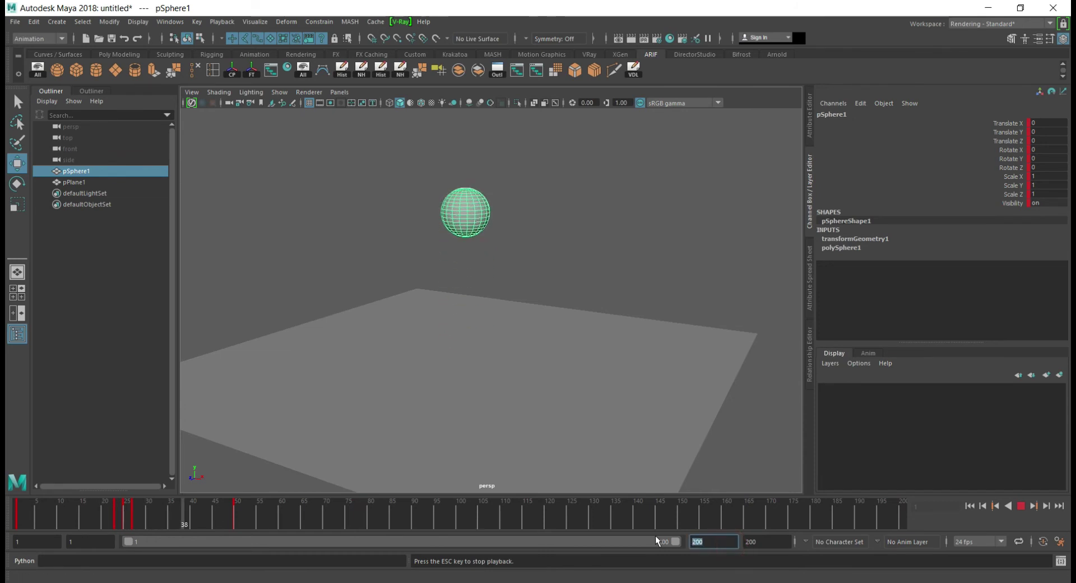
type("500")
key("Return")
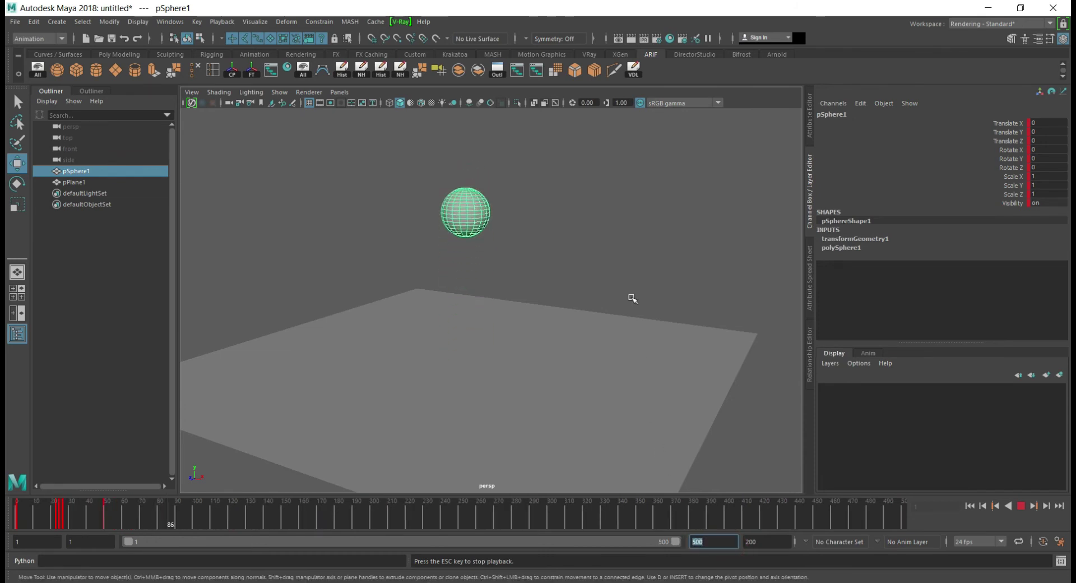
left_click(616, 227)
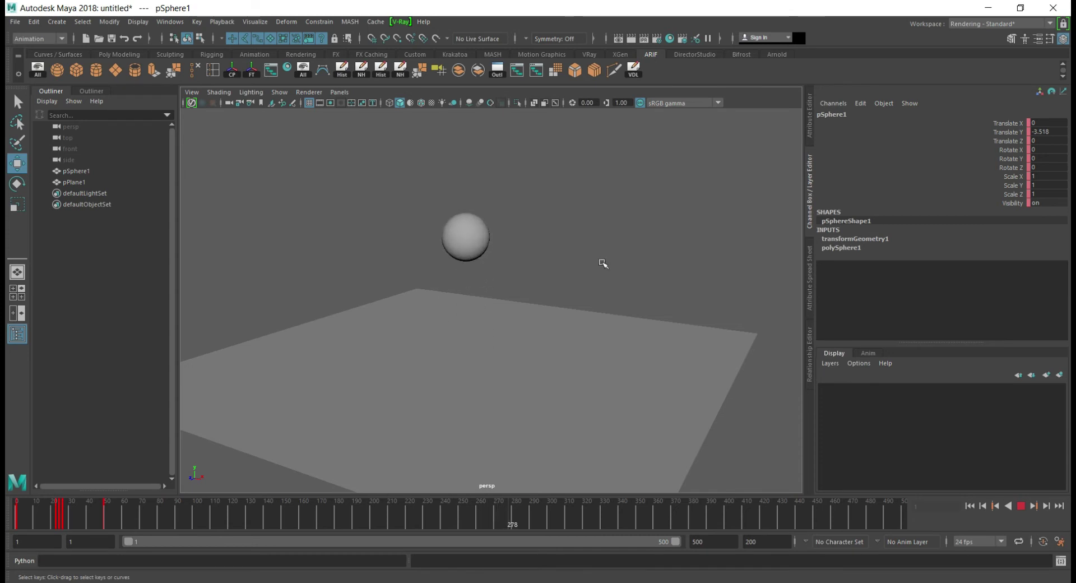
scroll(586, 283, "up", 2)
- Dolly out to show the whole ground plane, then stop the looping playback
right_click_drag(592, 318, 533, 355, "alt")
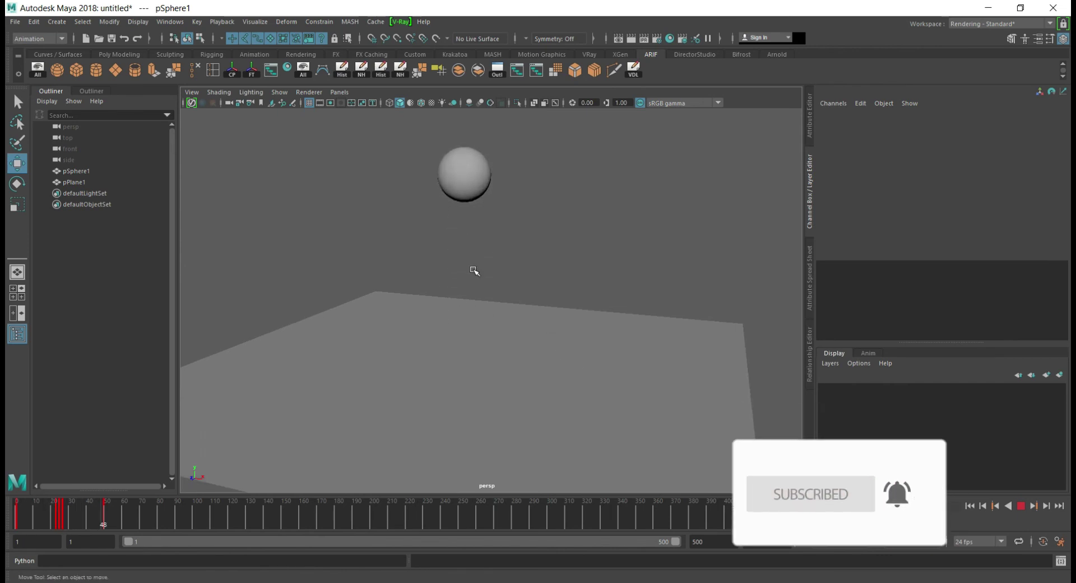
key("Escape")
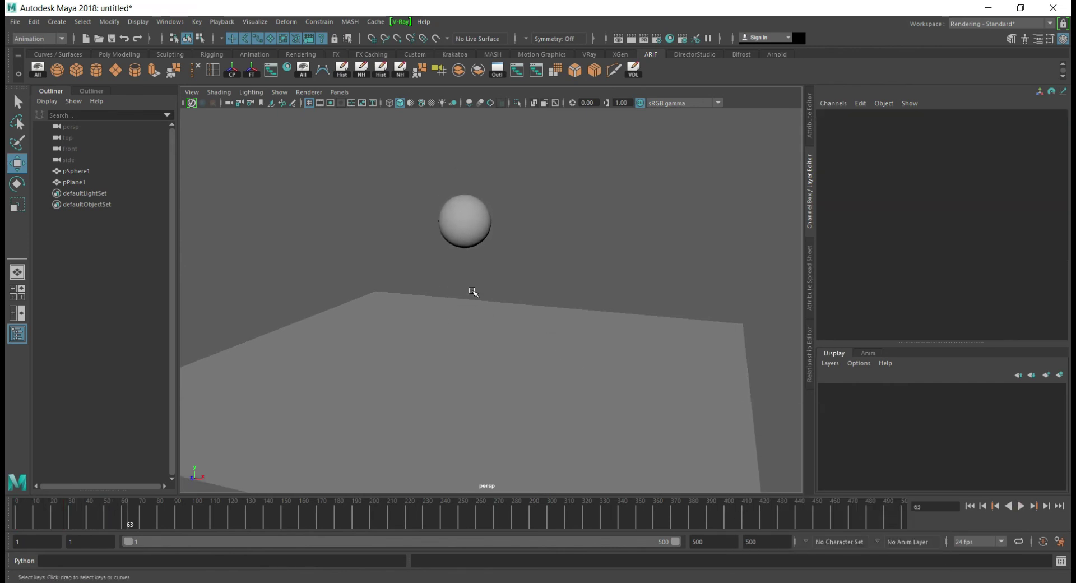